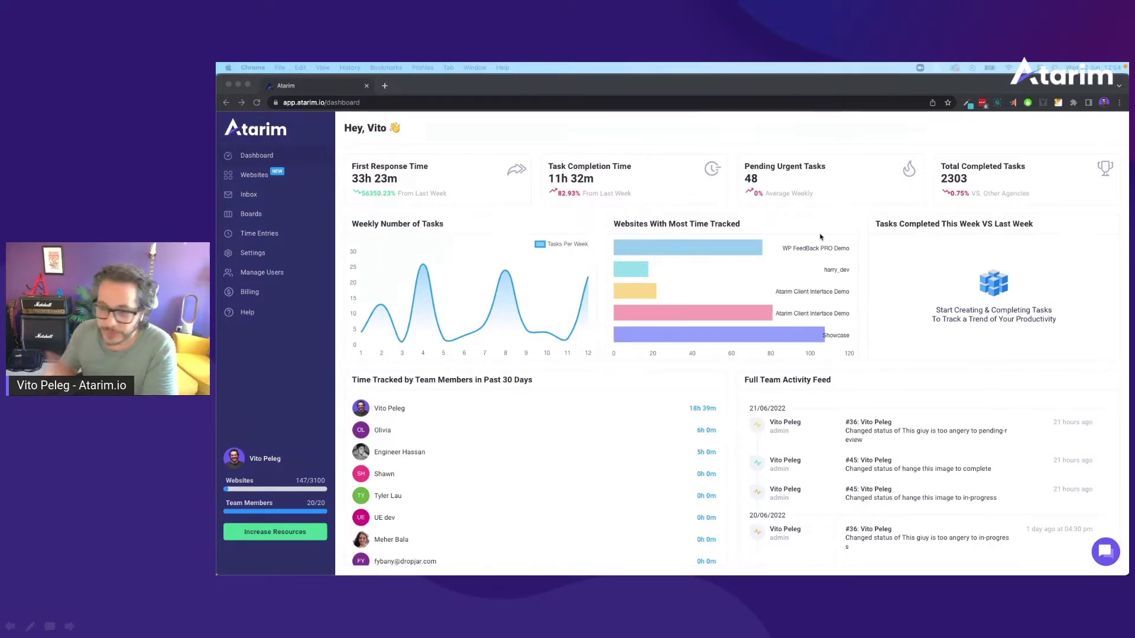
{"action": "left_click", "coordinate": [255, 175]}
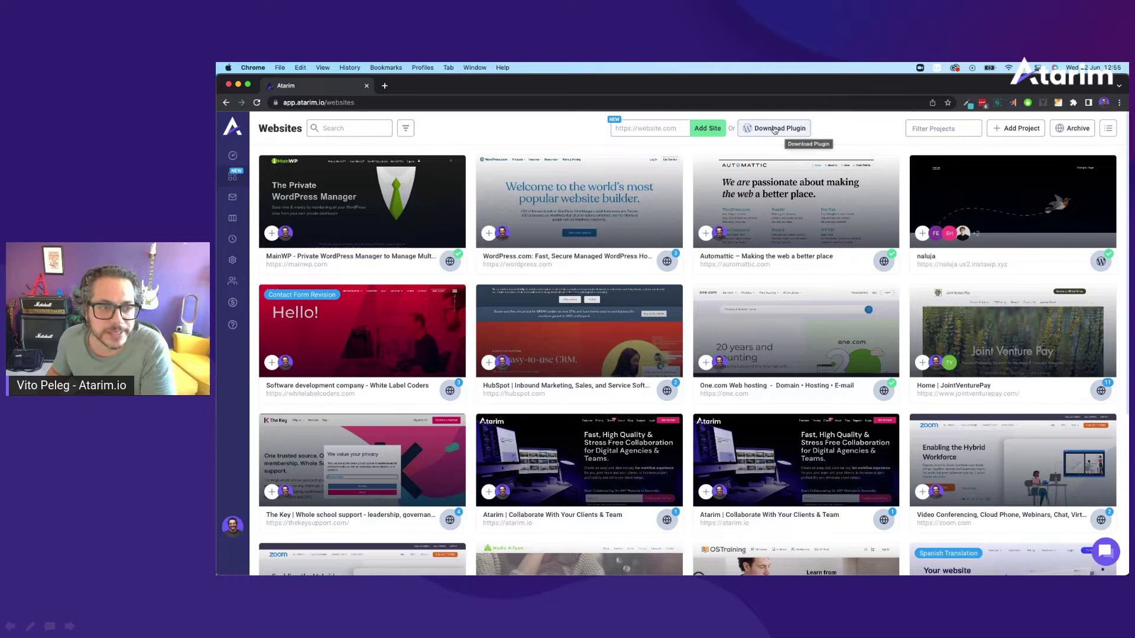
{"action": "left_click", "coordinate": [774, 130]}
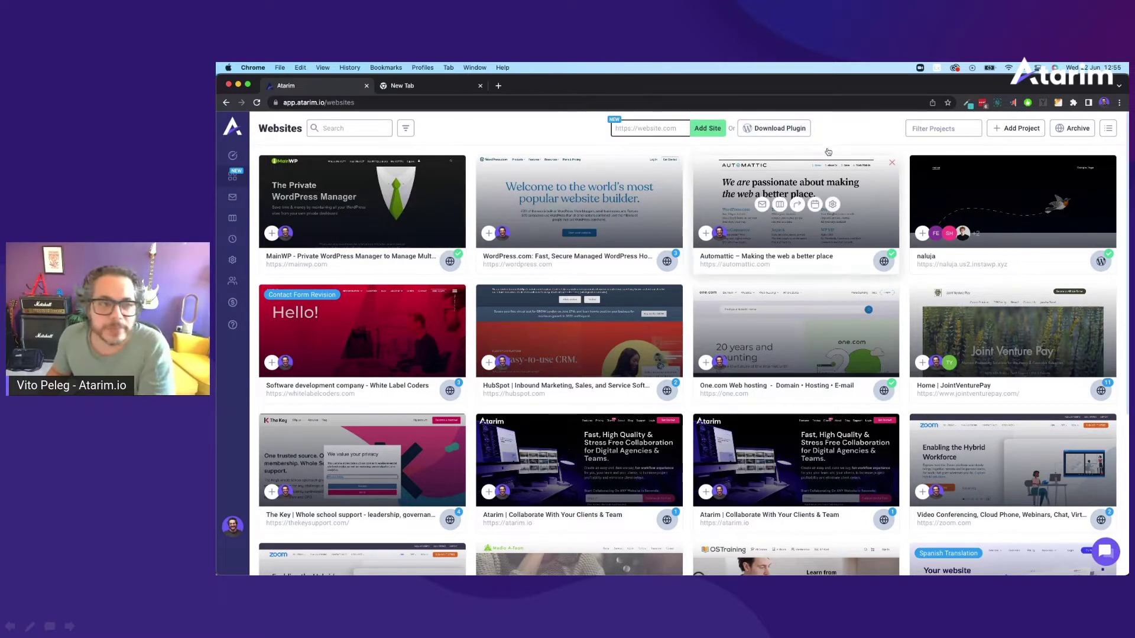
{"action": "type", "text": "https://co"}
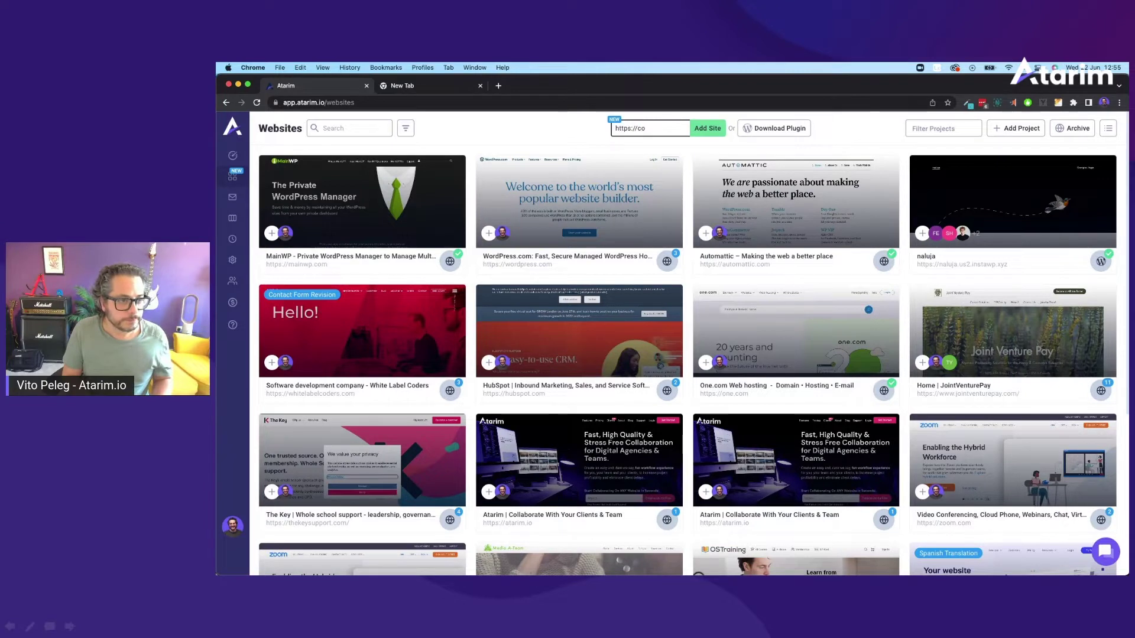
{"action": "type", "text": "deable"}
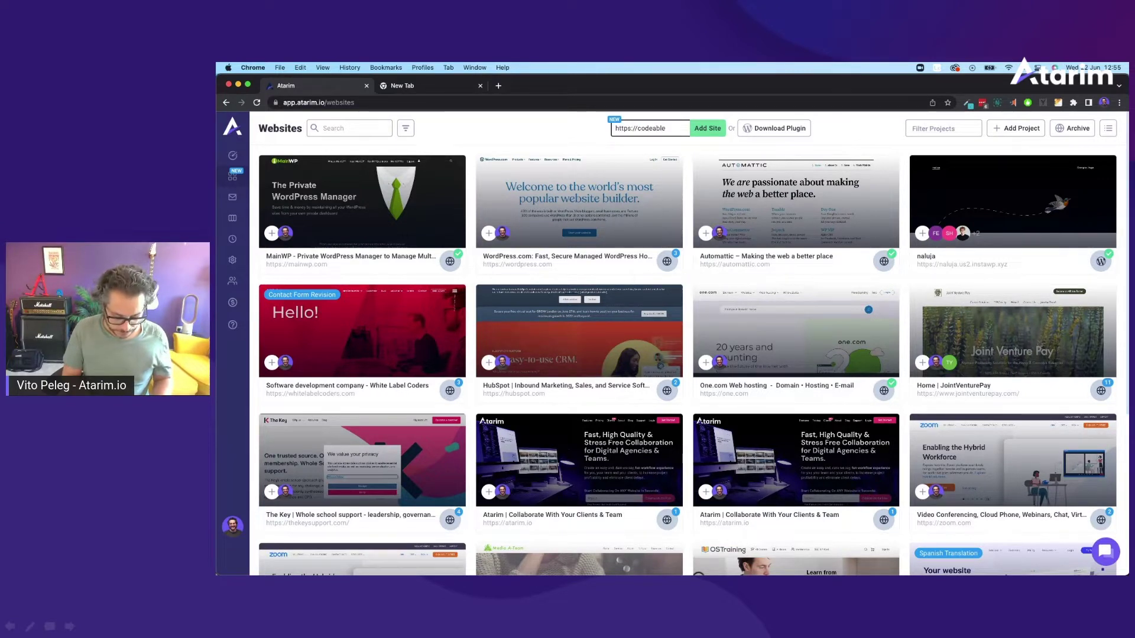
{"action": "type", "text": ".io"}
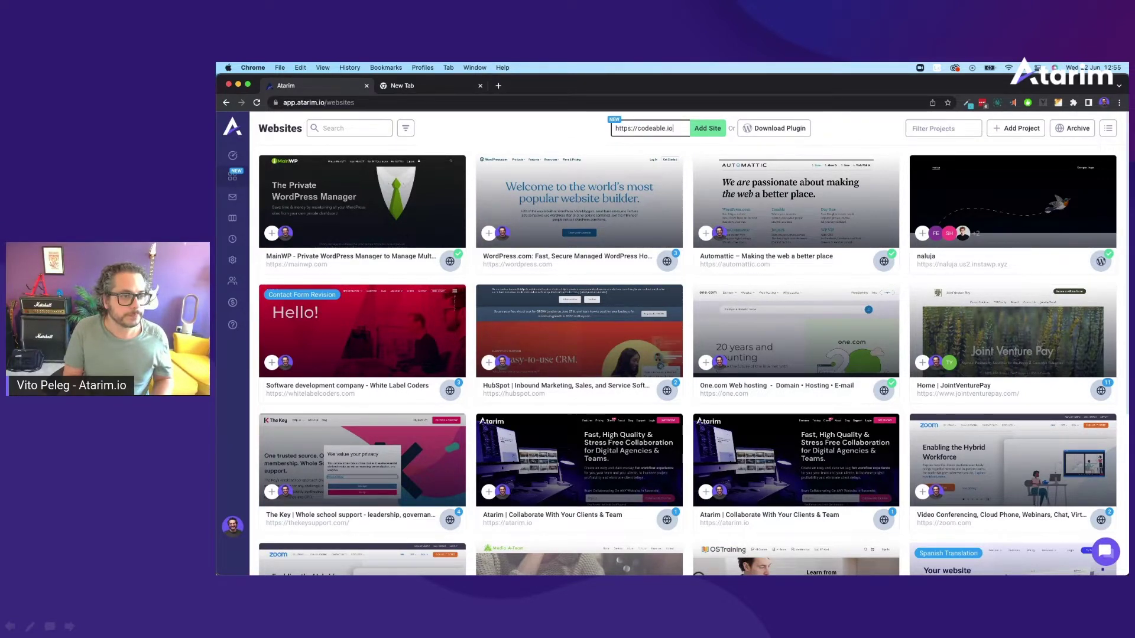
- Add codeable.io, task its heading 'Here si the text for this title: test', and begin a hero-photo stock-image comment
{"action": "left_click", "coordinate": [707, 128]}
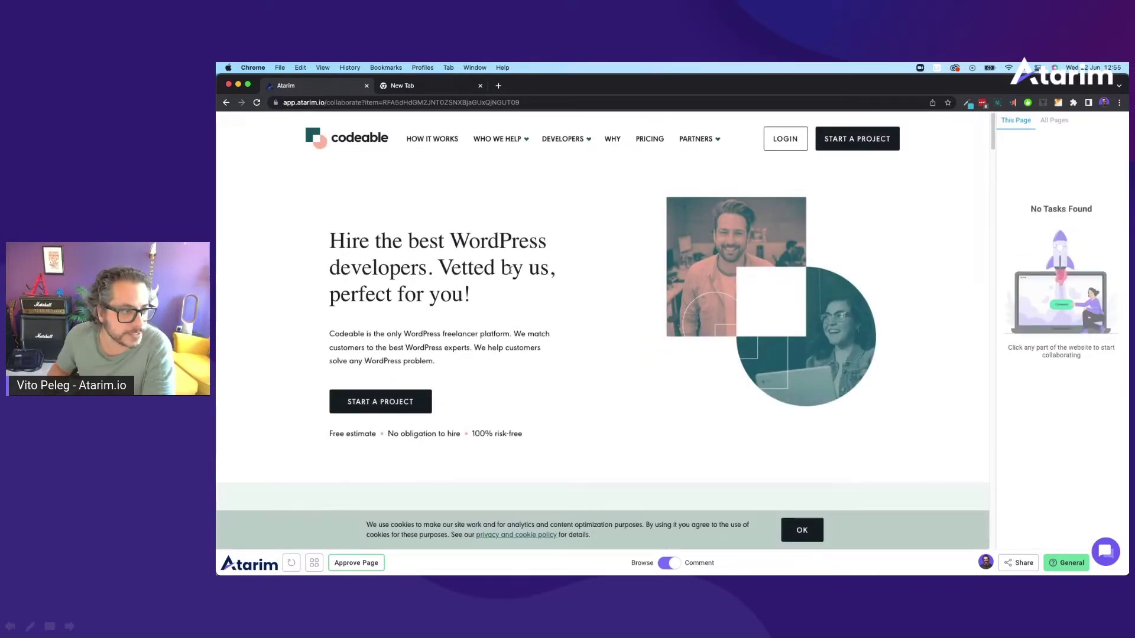
{"action": "left_click", "coordinate": [488, 262]}
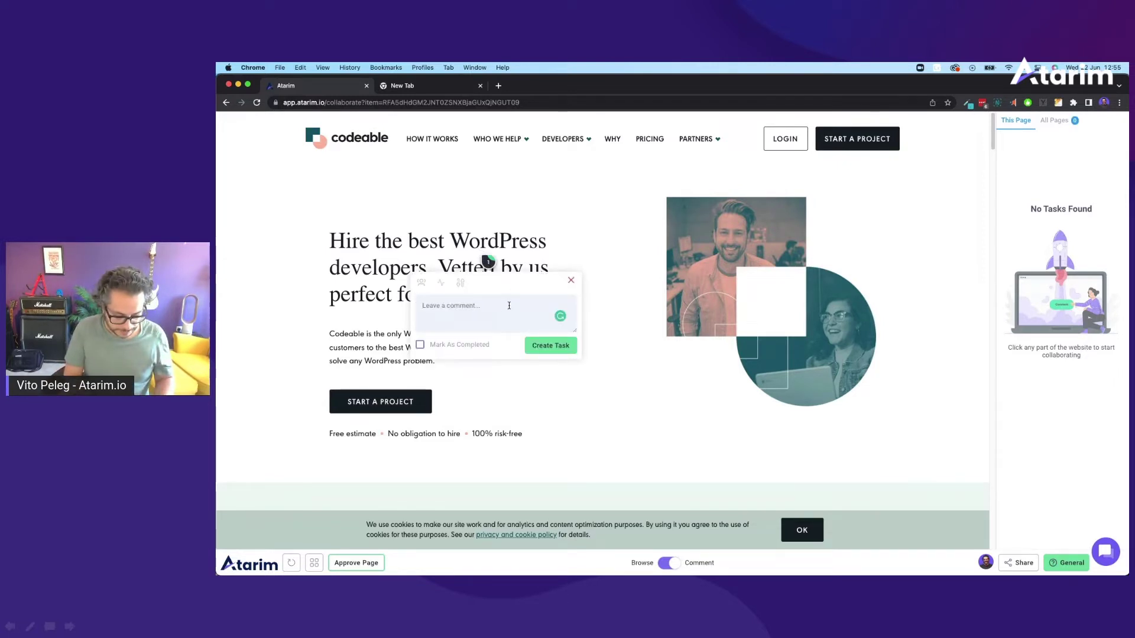
{"action": "type", "text": "Here si th"}
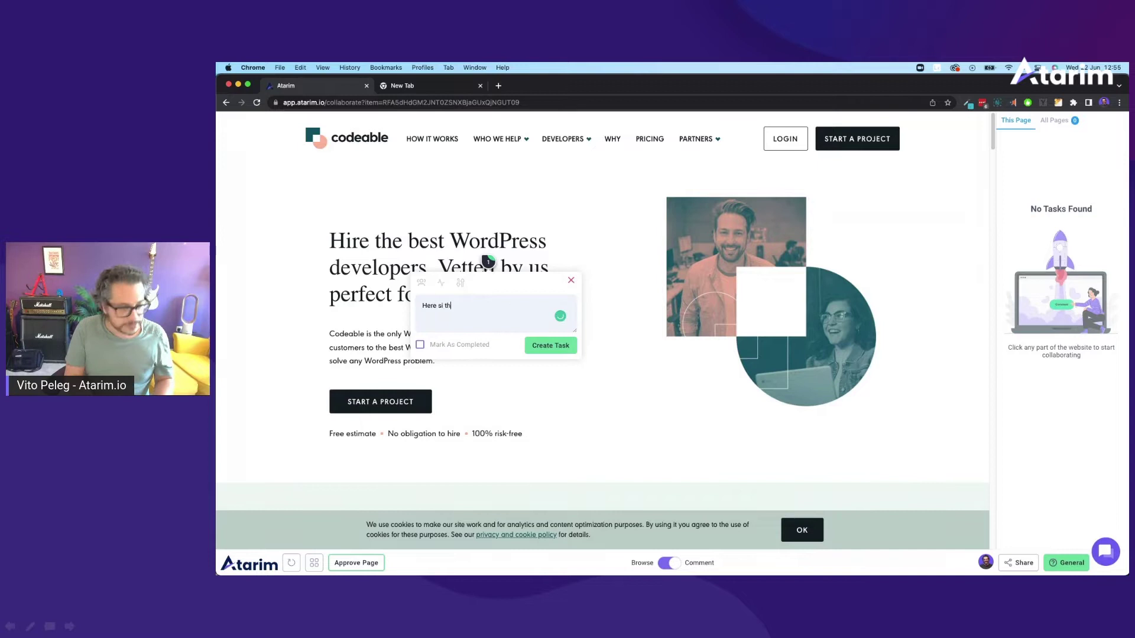
{"action": "type", "text": "e text for this title"}
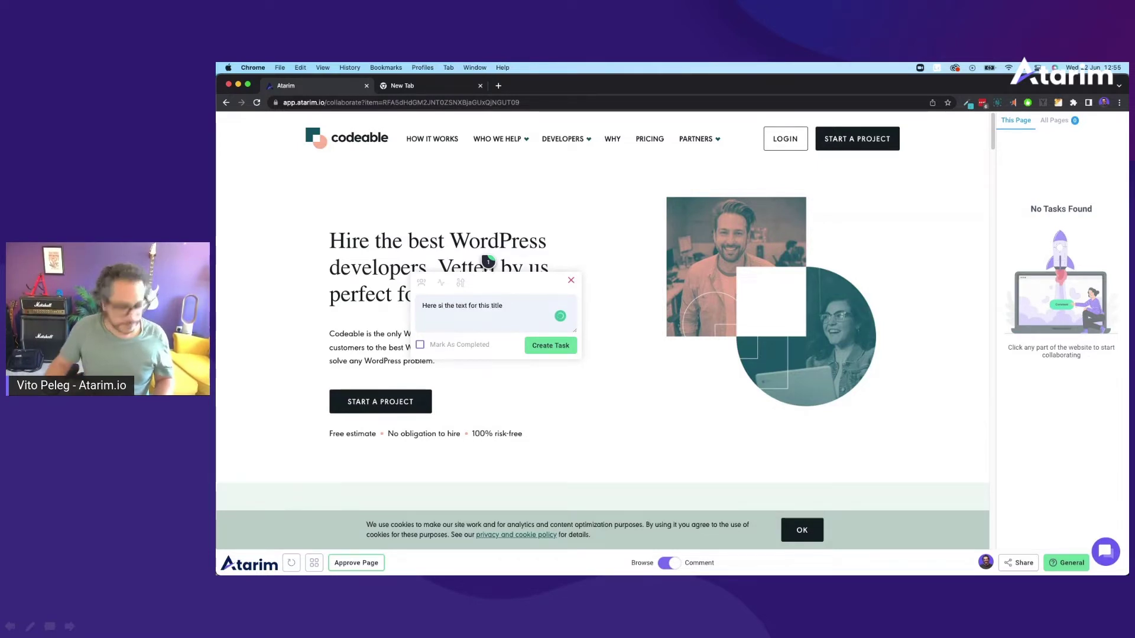
{"action": "type", "text": ": test"}
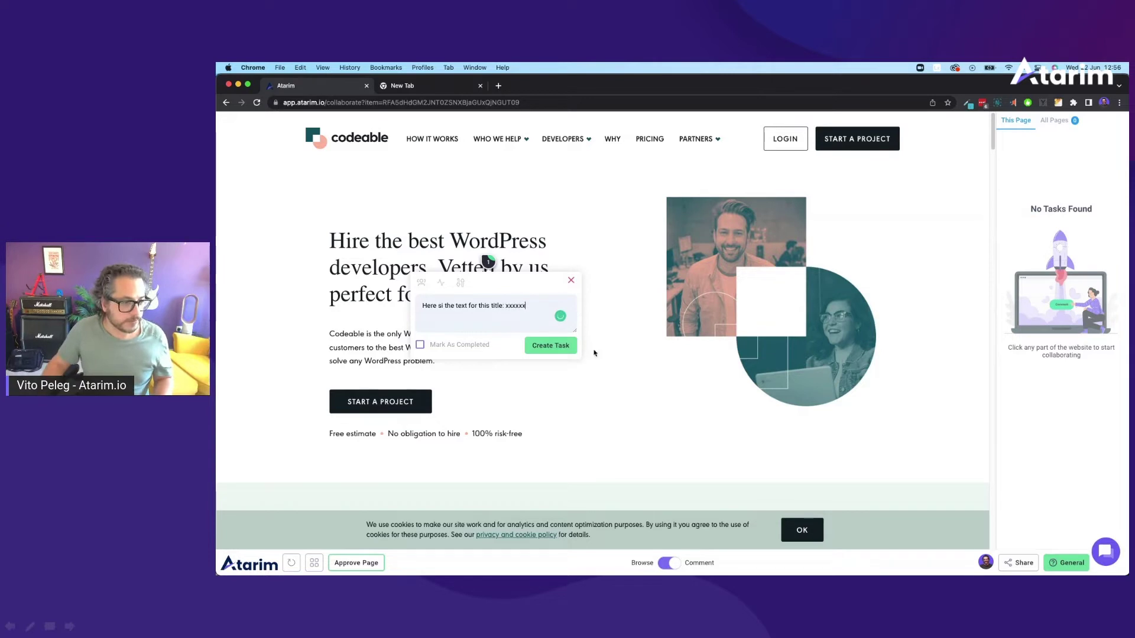
{"action": "left_click", "coordinate": [558, 349]}
{"action": "left_click", "coordinate": [779, 291]}
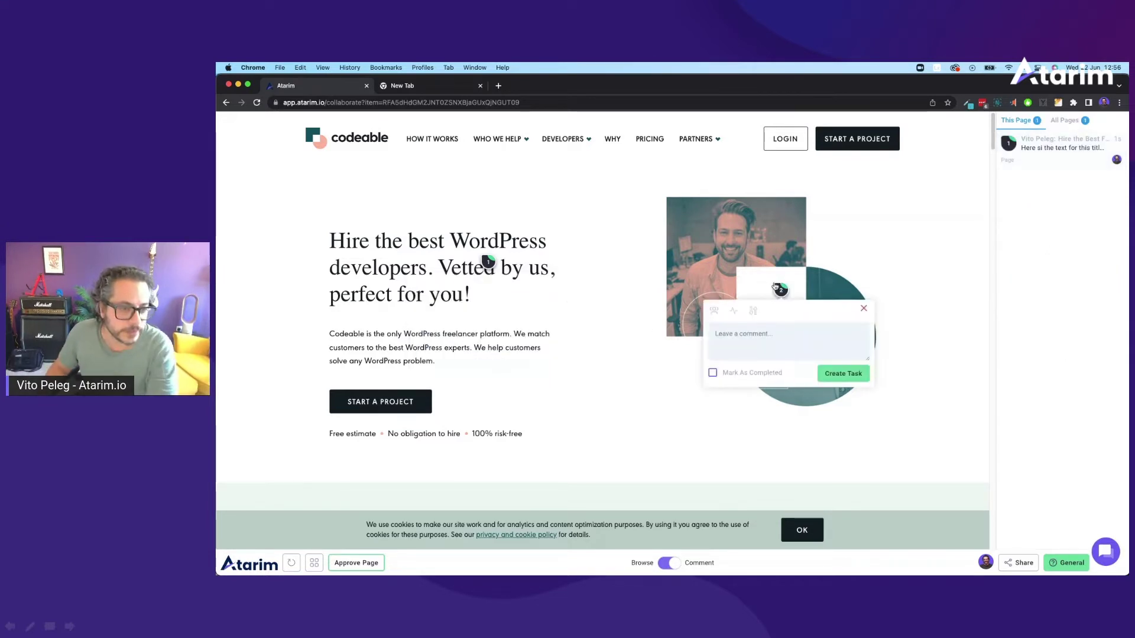
{"action": "type", "text": "This"}
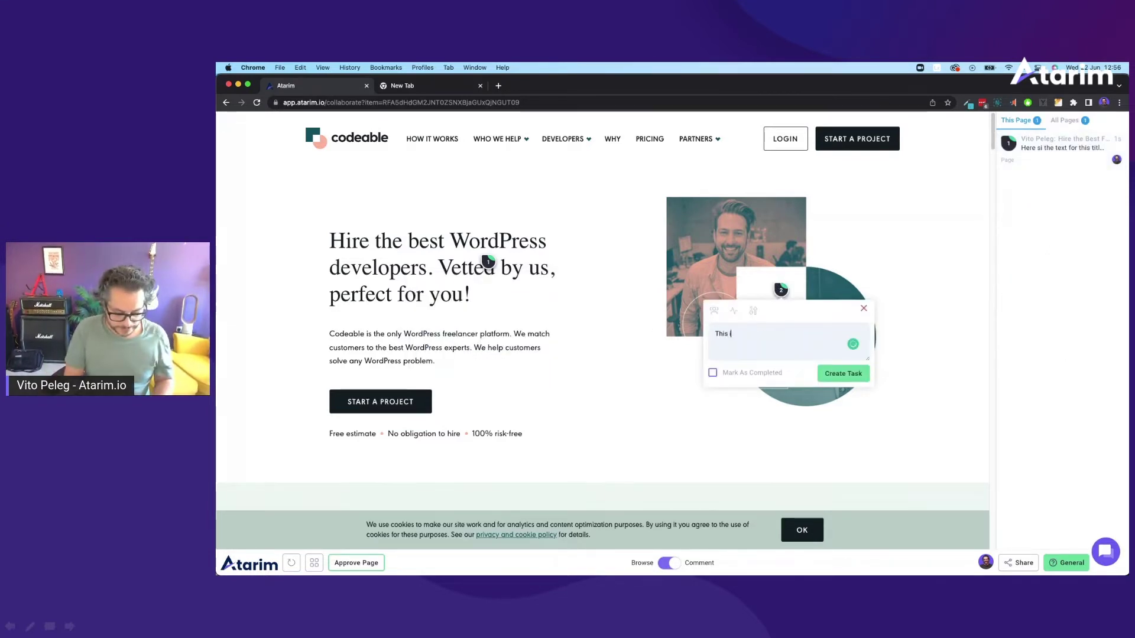
{"action": "type", "text": " image is using sto"}
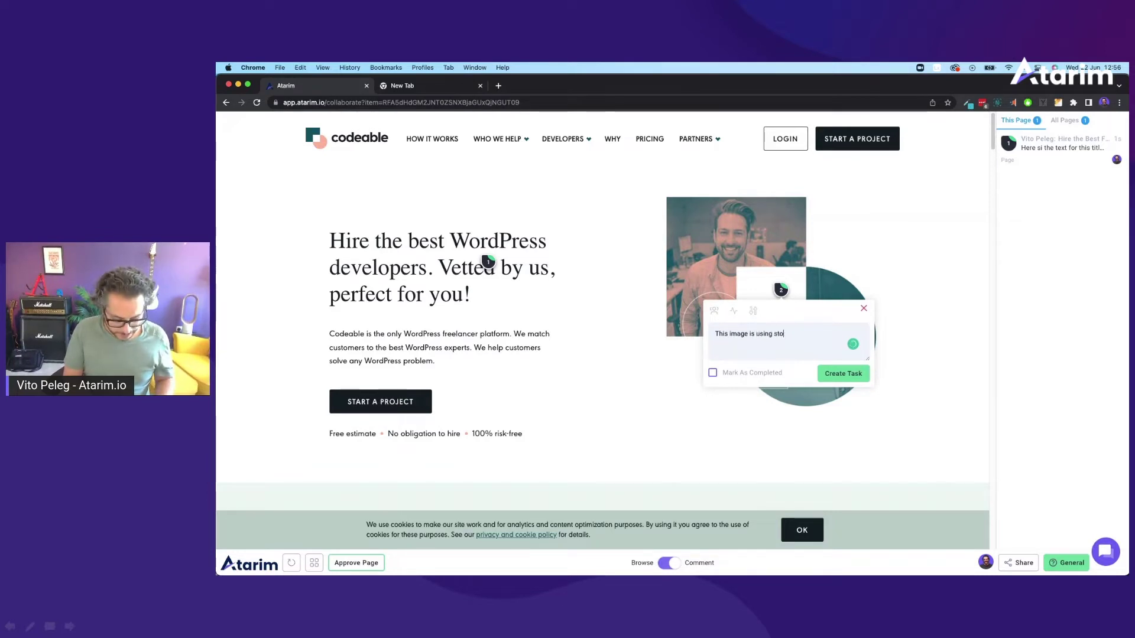
{"action": "type", "text": "ck photo"}
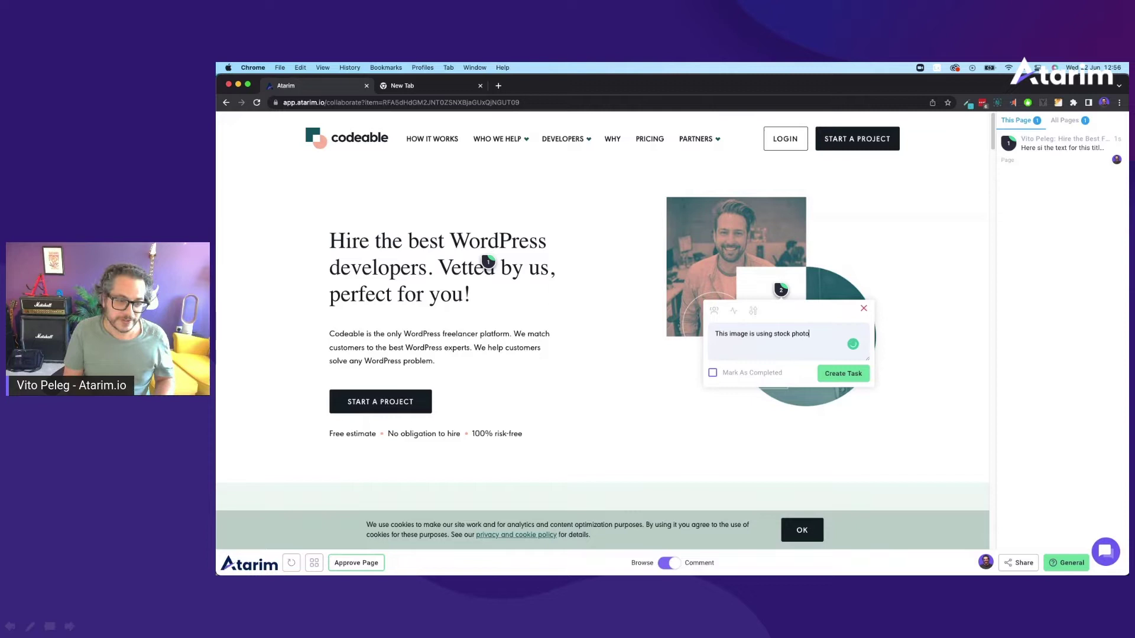
{"action": "type", "text": "s that m"}
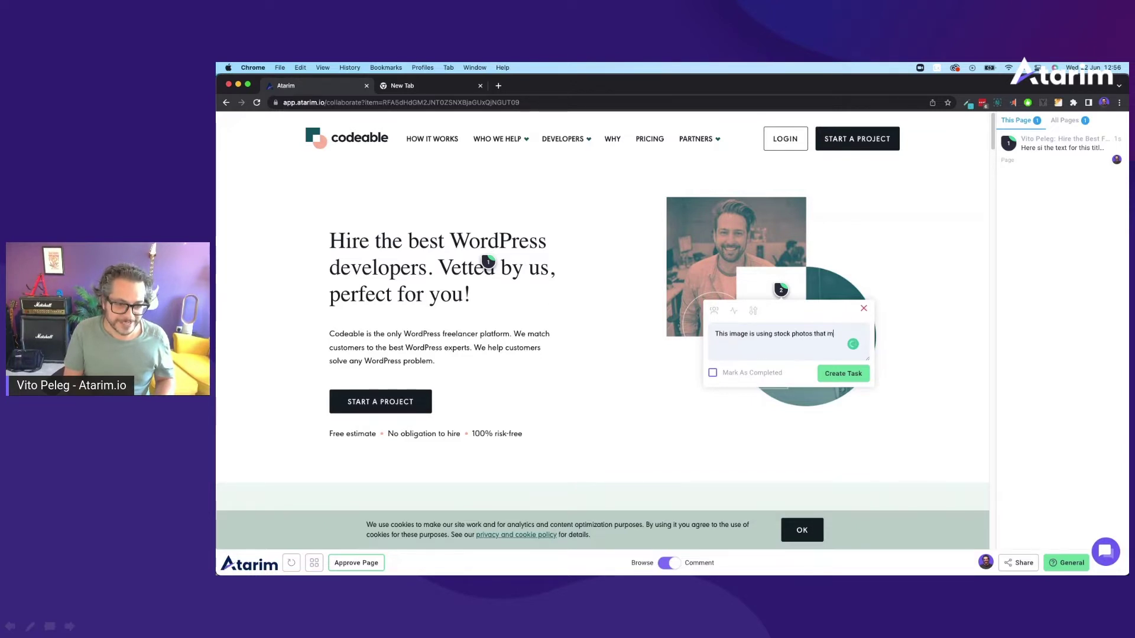
{"action": "type", "text": "ost experts can re"}
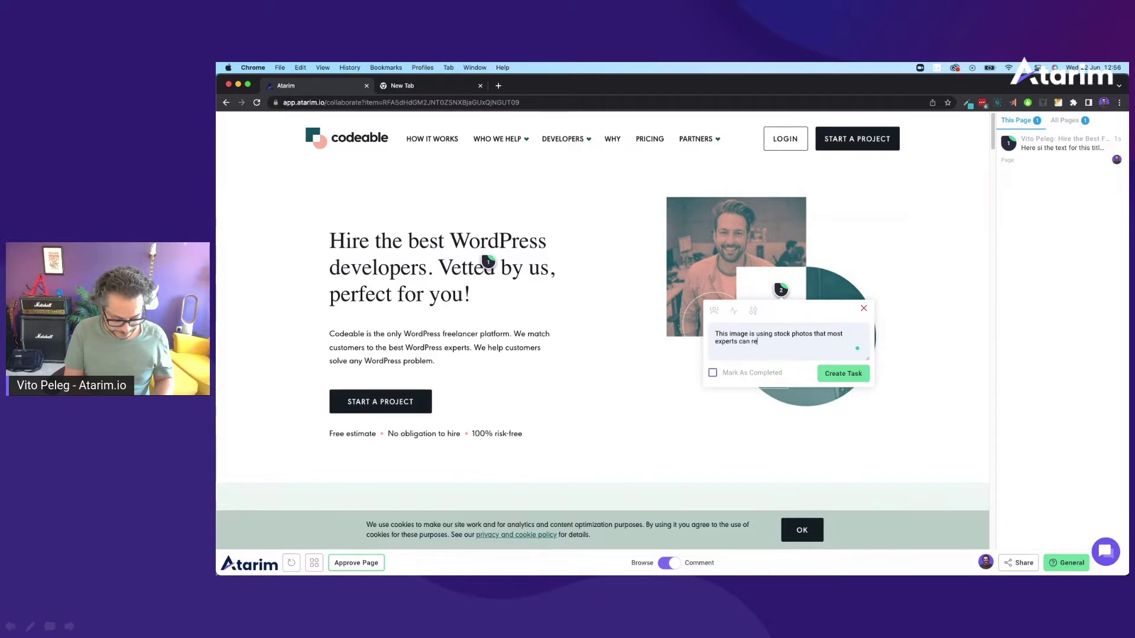
{"action": "type", "text": "gonise - Let"}
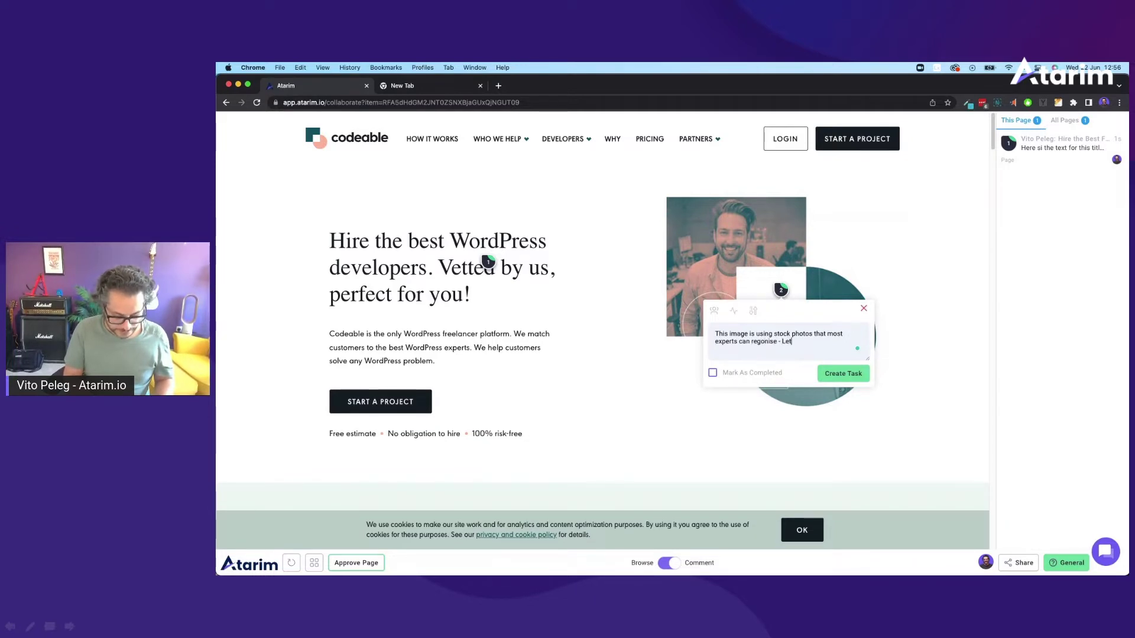
{"action": "type", "text": " sue real"}
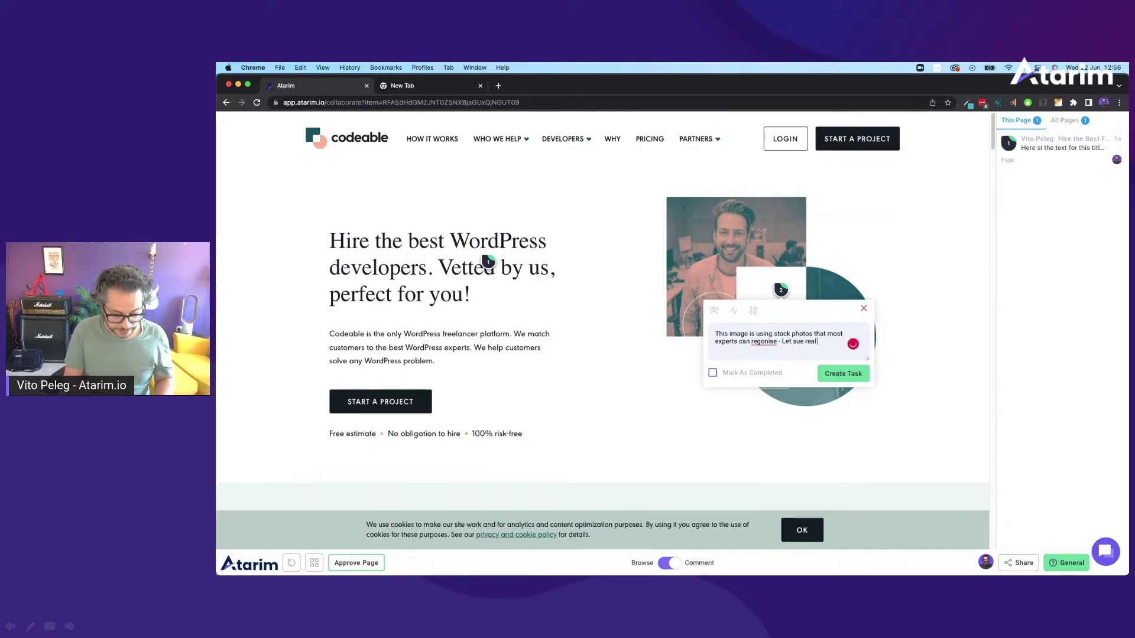
{"action": "type", "text": " people from our comm"}
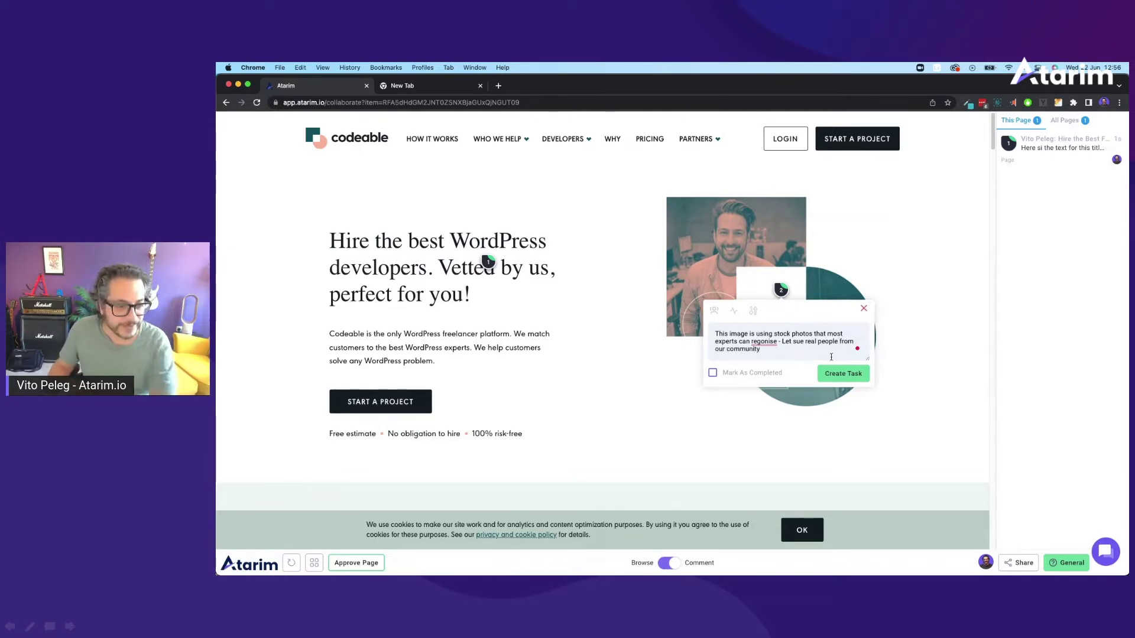
{"action": "type", "text": "unity"}
- Submit the stock-photo task and add a 'Make the logo bigger' task on the Codeable logo
{"action": "left_click", "coordinate": [843, 373]}
{"action": "left_click", "coordinate": [358, 145]}
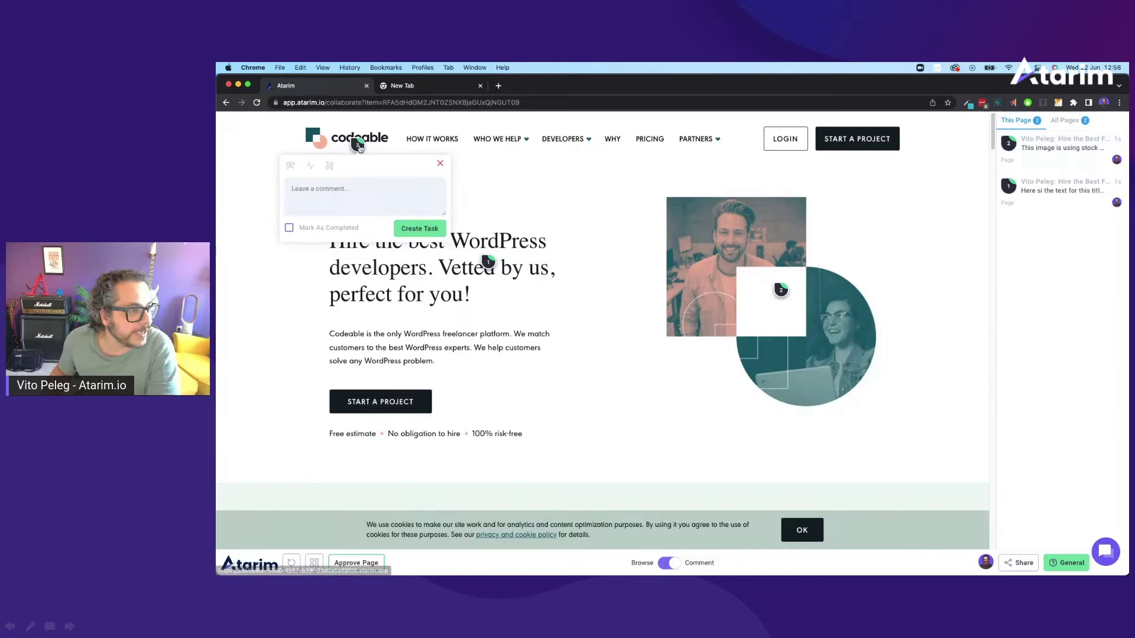
{"action": "left_click", "coordinate": [371, 188]}
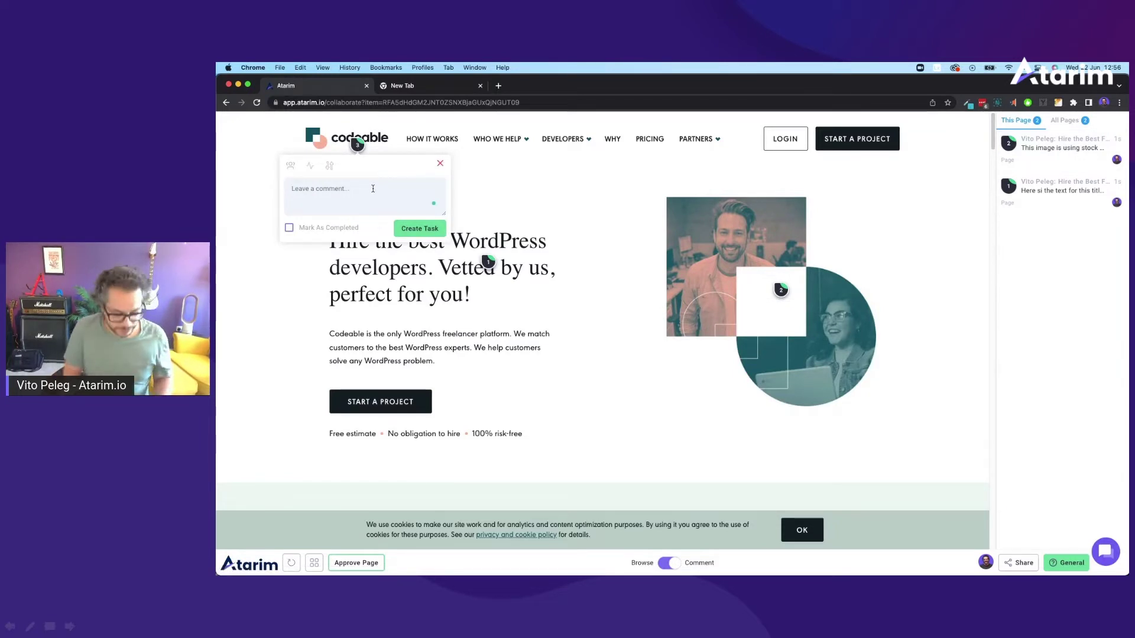
{"action": "type", "text": "Mak"}
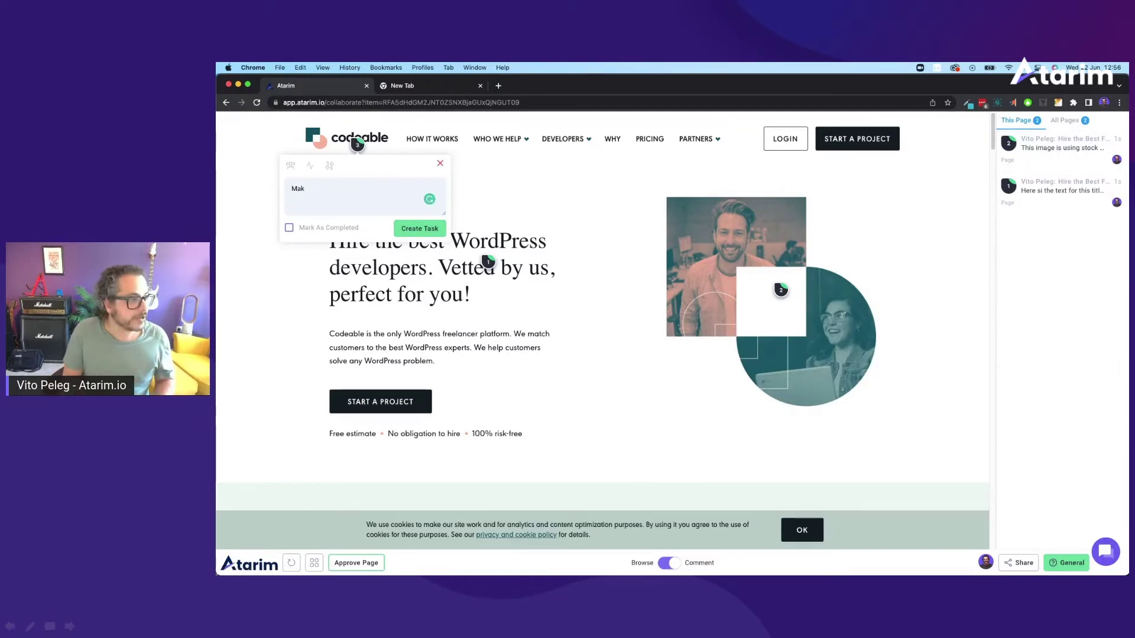
{"action": "type", "text": "e the l"}
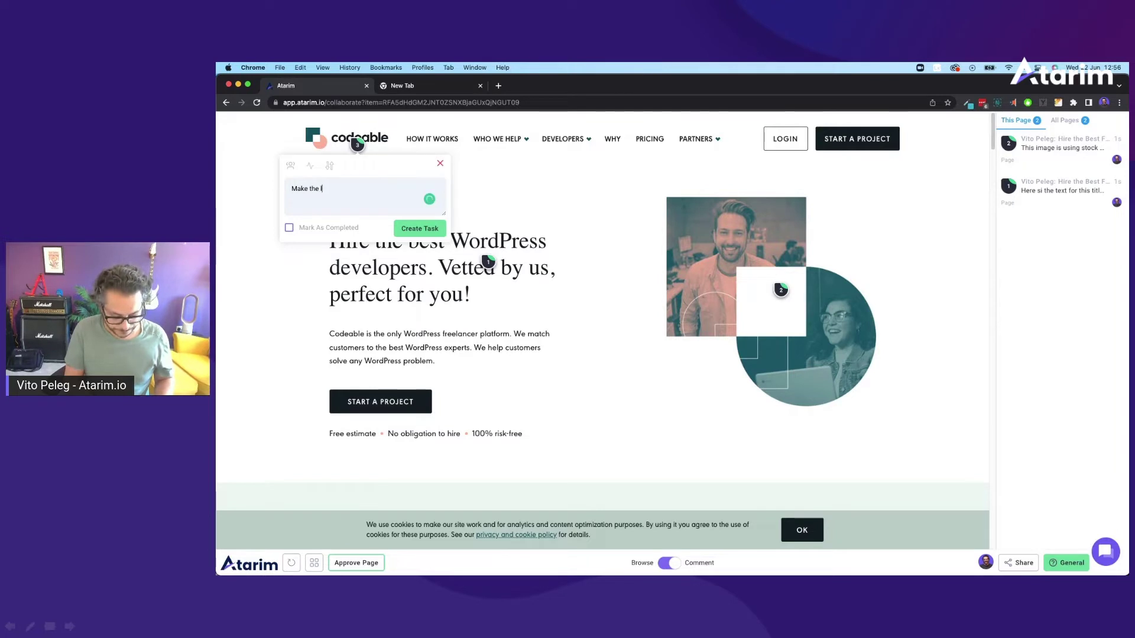
{"action": "type", "text": "ogo bigger"}
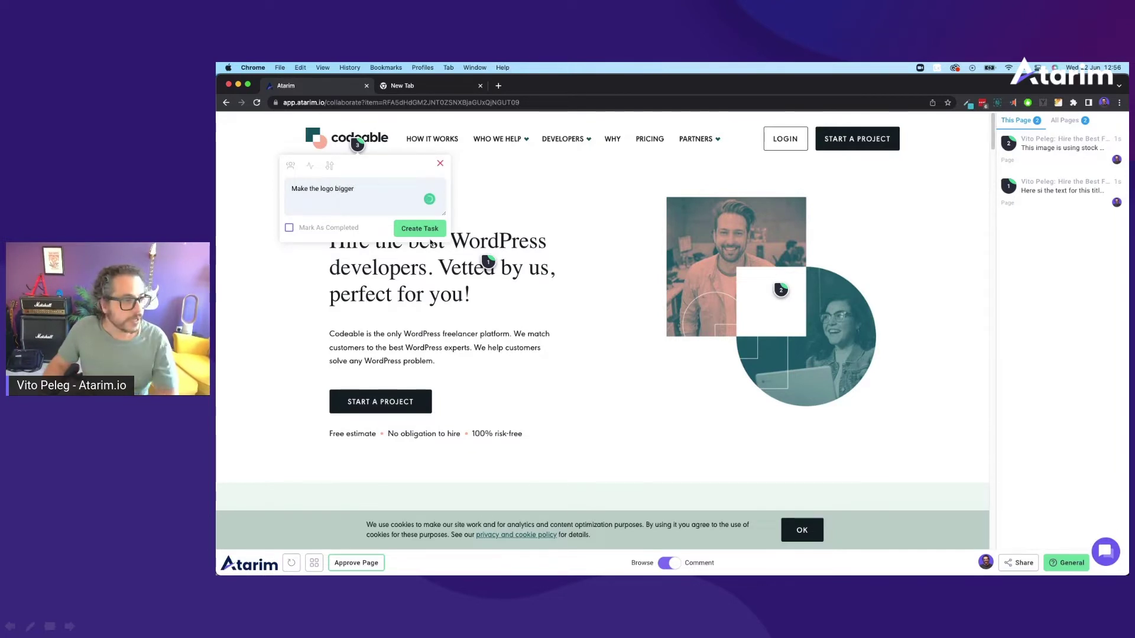
{"action": "left_click", "coordinate": [420, 228]}
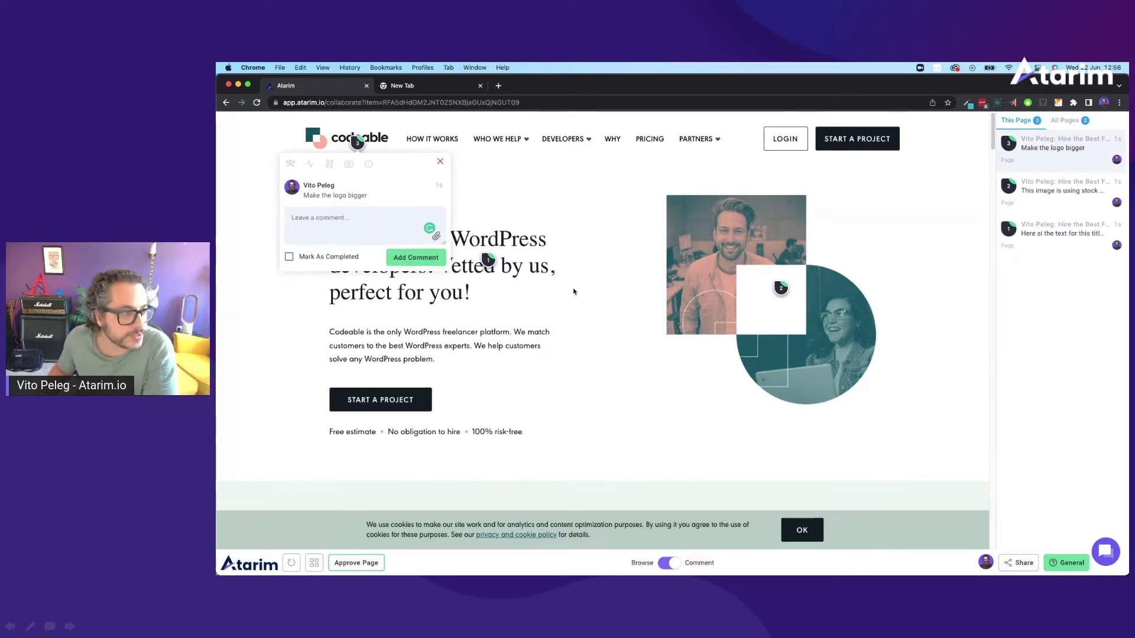
{"action": "left_click", "coordinate": [441, 161]}
- Open the stock-photo comment on the hero image from the task sidebar
{"action": "scroll", "coordinate": [631, 294], "scroll_direction": "down", "scroll_amount": 10}
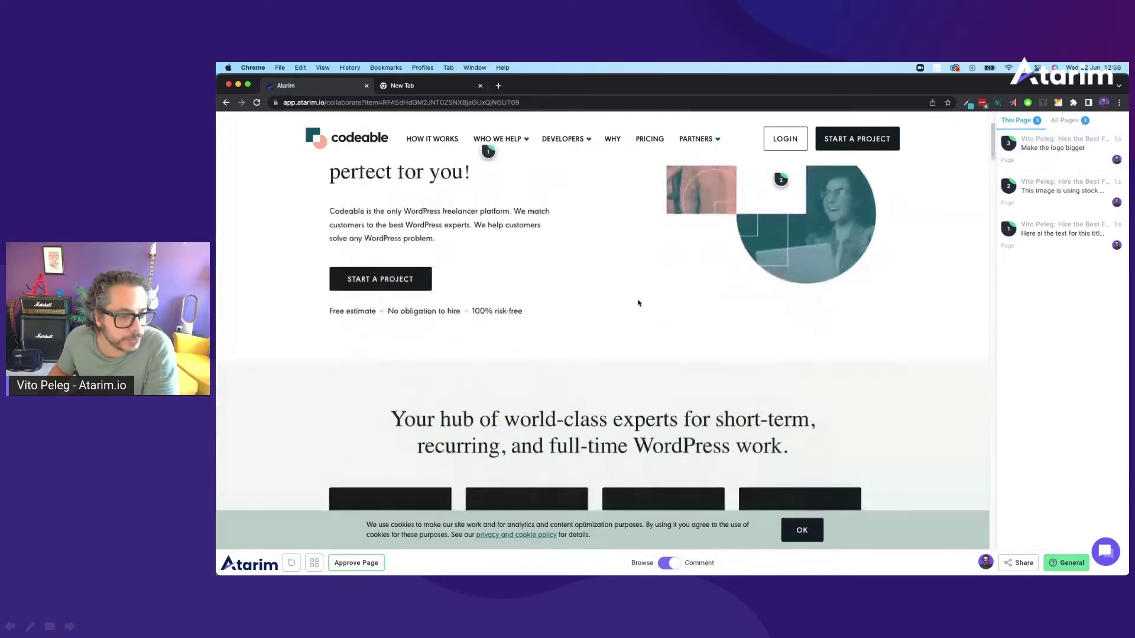
{"action": "scroll", "coordinate": [640, 379], "scroll_direction": "down", "scroll_amount": 10}
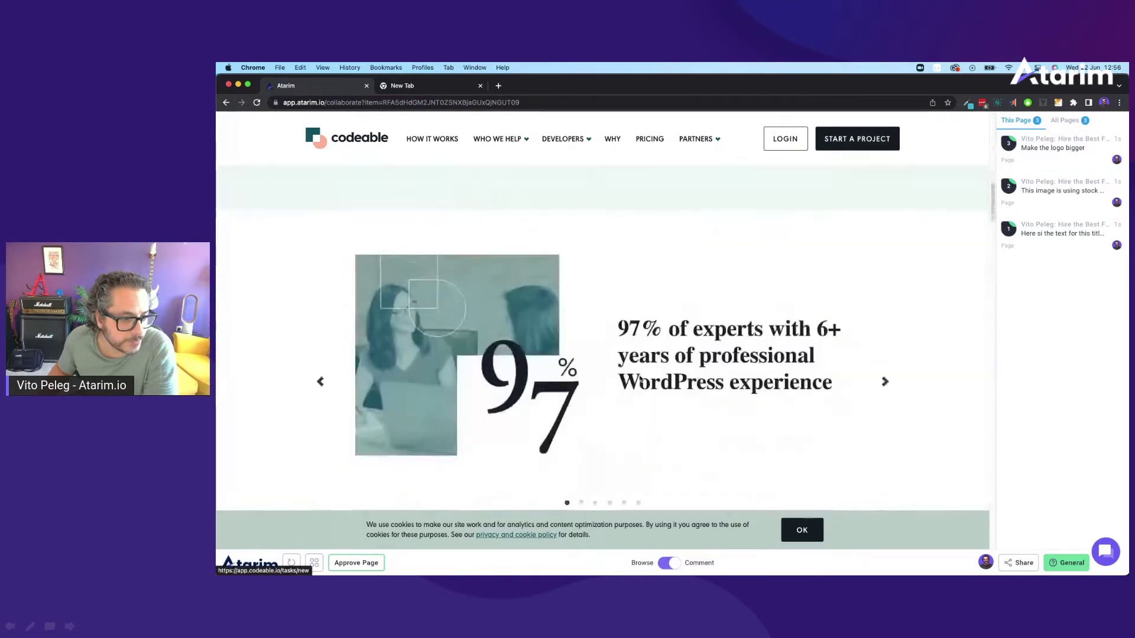
{"action": "scroll", "coordinate": [639, 376], "scroll_direction": "down", "scroll_amount": 2}
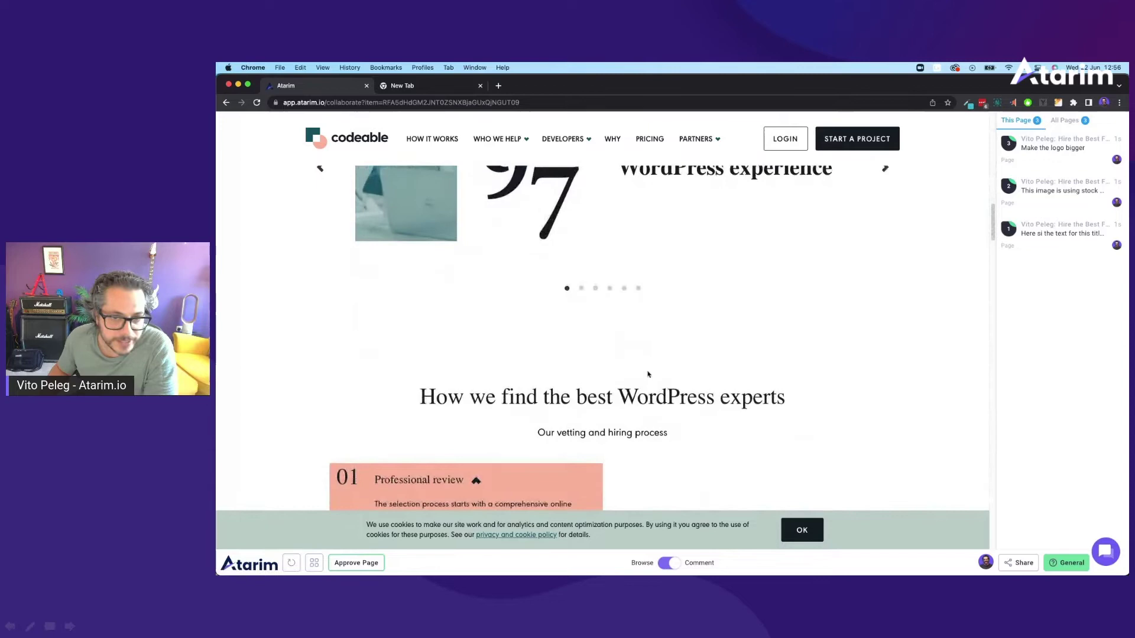
{"action": "left_click", "coordinate": [1068, 187]}
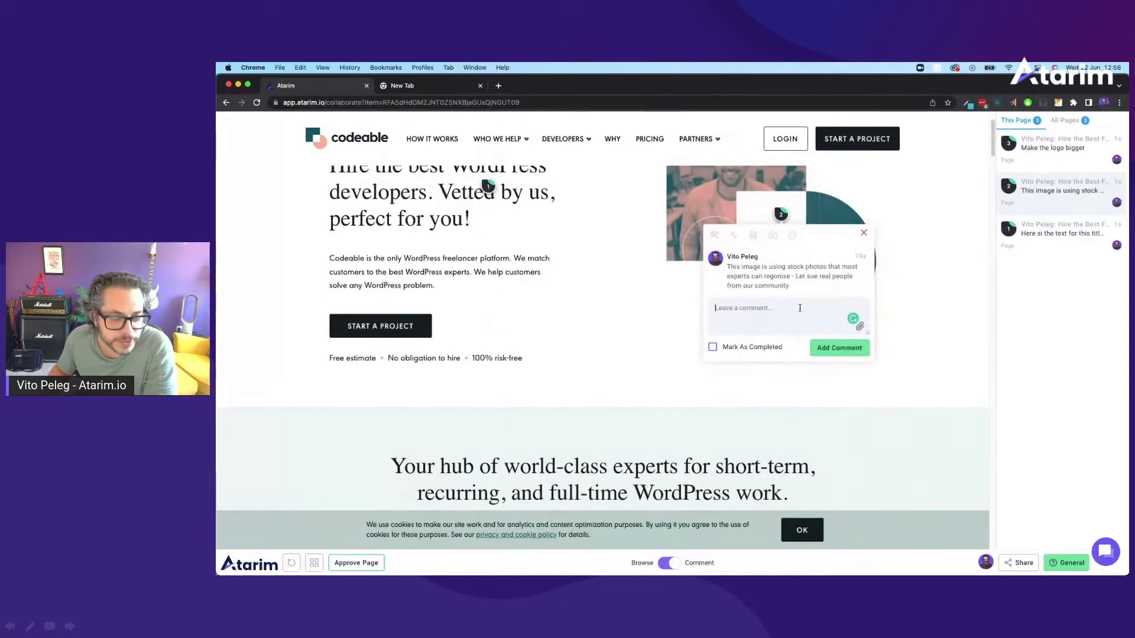
- Review the stock-photo task's technical details and screenshot, then close the comment
{"action": "left_click", "coordinate": [792, 235]}
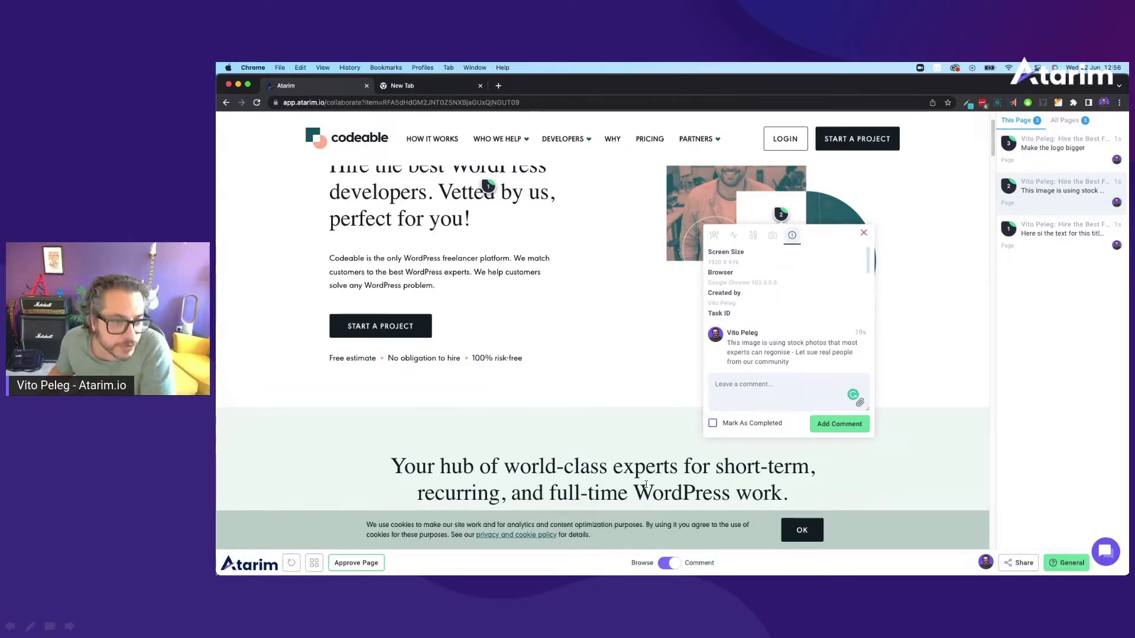
{"action": "left_click", "coordinate": [772, 235]}
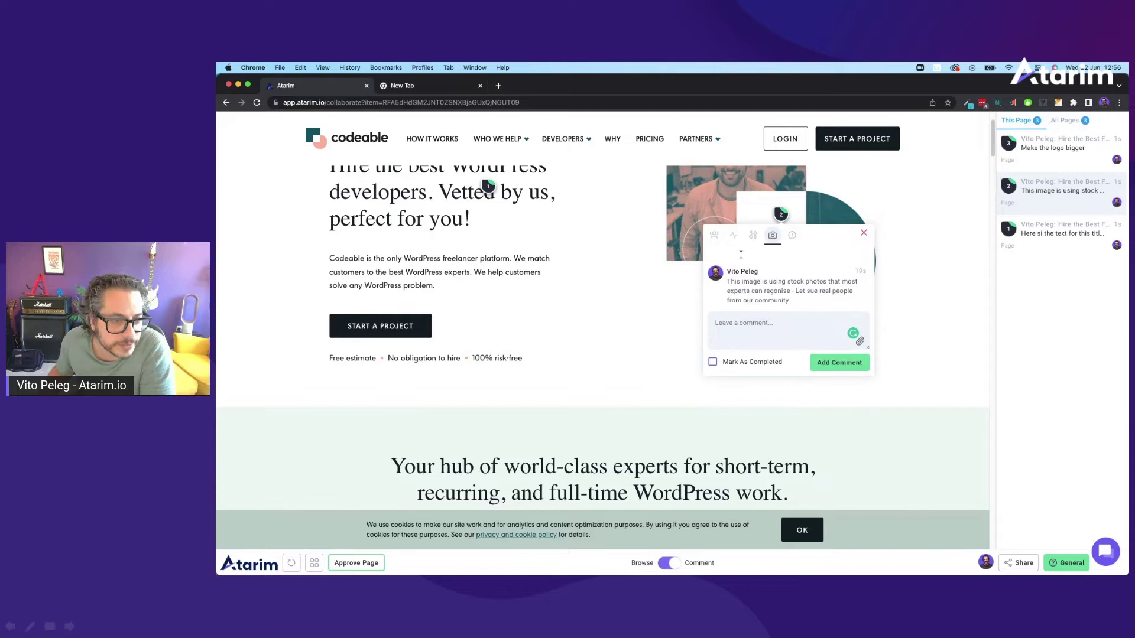
{"action": "left_click", "coordinate": [792, 235]}
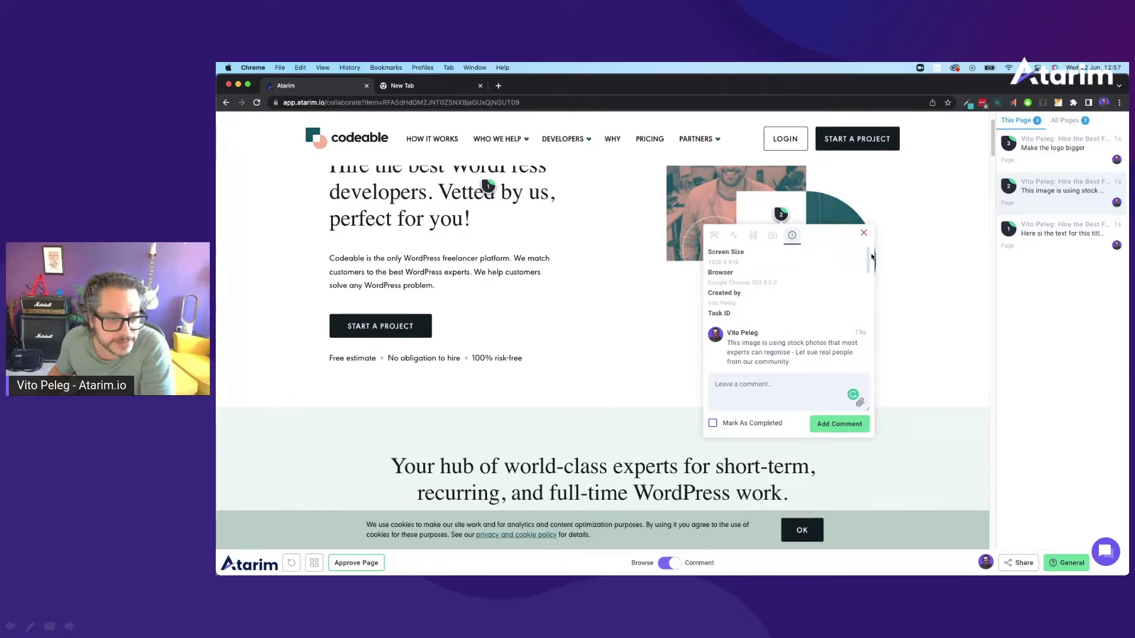
{"action": "left_click", "coordinate": [863, 235]}
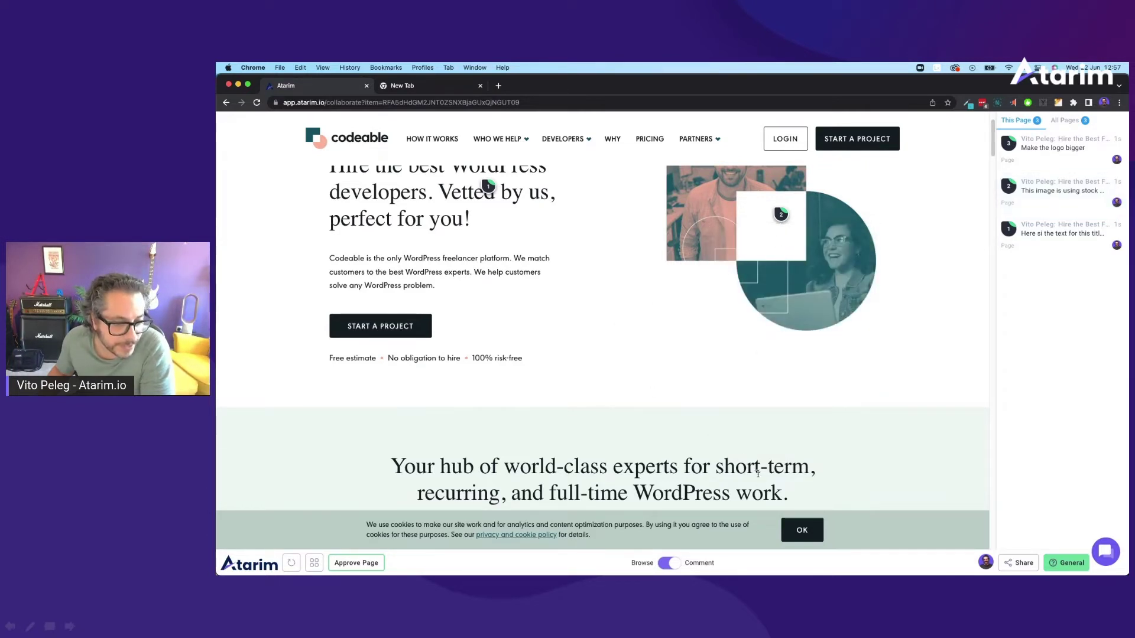
- Switch to Browse mode, dismiss the cookie notice and go to the How It Works page
{"action": "left_click", "coordinate": [667, 563]}
{"action": "left_click", "coordinate": [788, 539]}
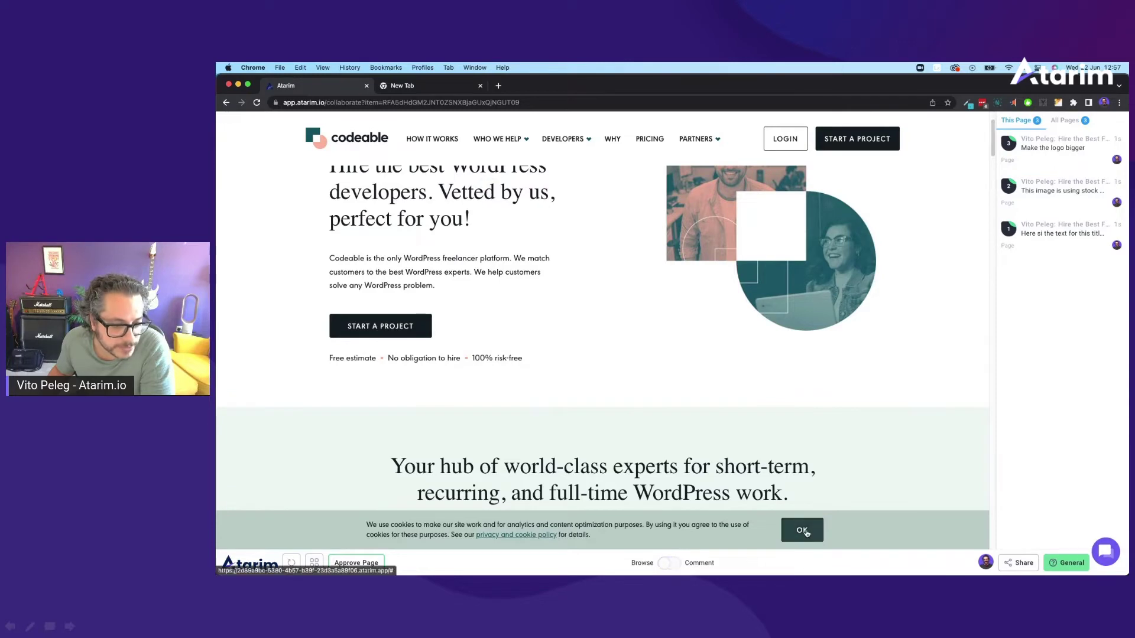
{"action": "scroll", "coordinate": [485, 295], "scroll_direction": "down", "scroll_amount": 2}
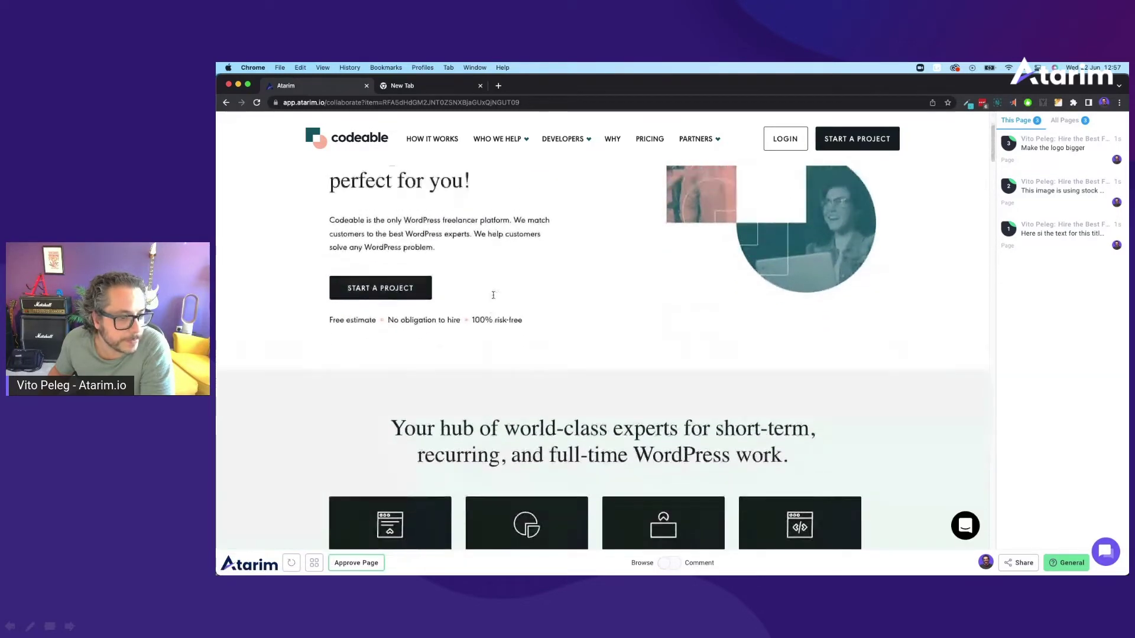
{"action": "scroll", "coordinate": [503, 307], "scroll_direction": "up", "scroll_amount": 5}
{"action": "left_click", "coordinate": [440, 141]}
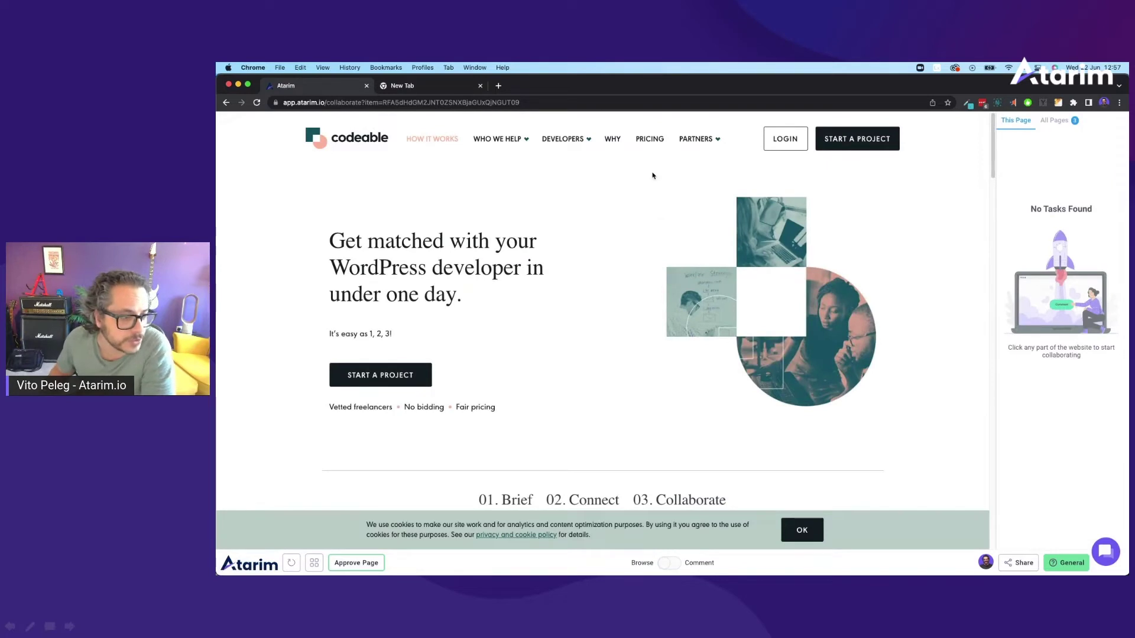
- Scroll through the sections of Codeable's How It Works page
{"action": "scroll", "coordinate": [709, 389], "scroll_direction": "down", "scroll_amount": 3}
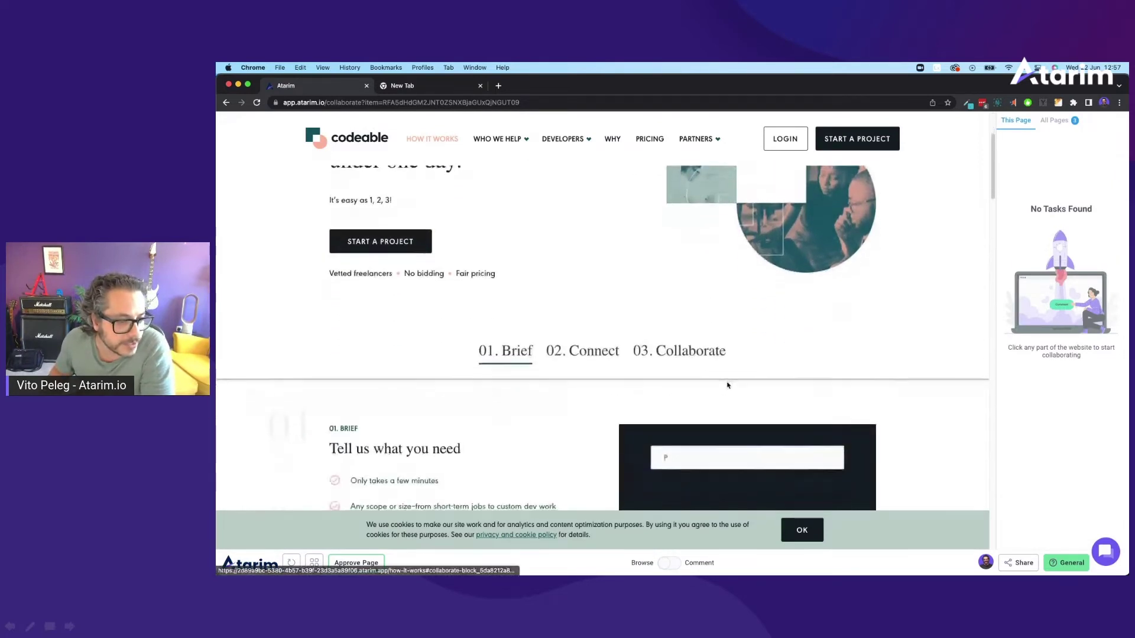
{"action": "scroll", "coordinate": [727, 385], "scroll_direction": "down", "scroll_amount": 3}
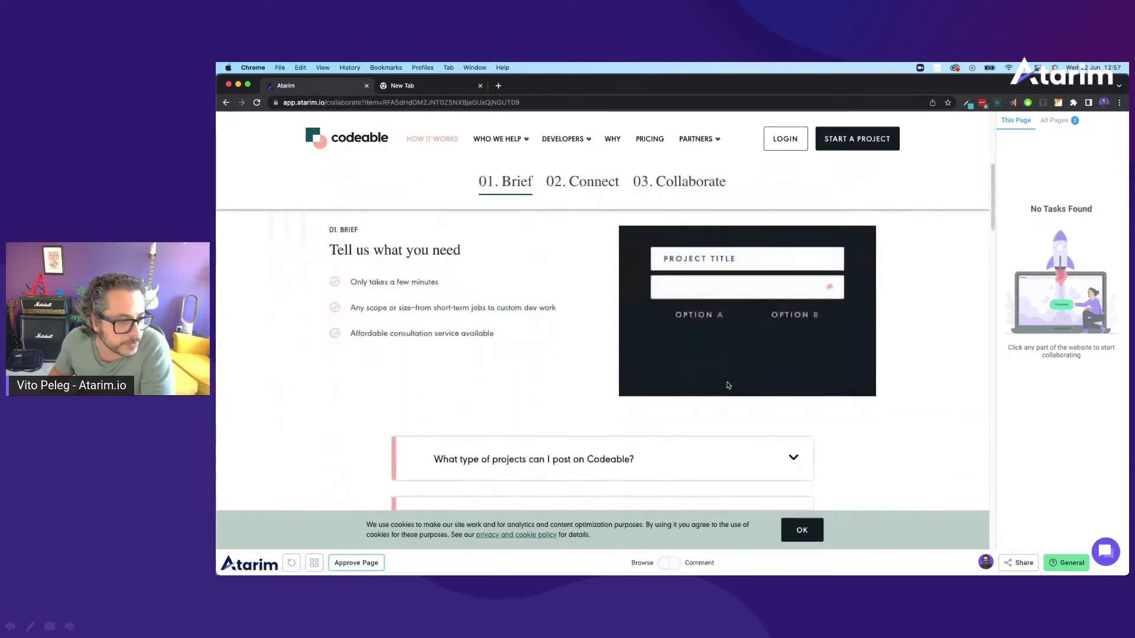
{"action": "scroll", "coordinate": [728, 385], "scroll_direction": "down", "scroll_amount": 6}
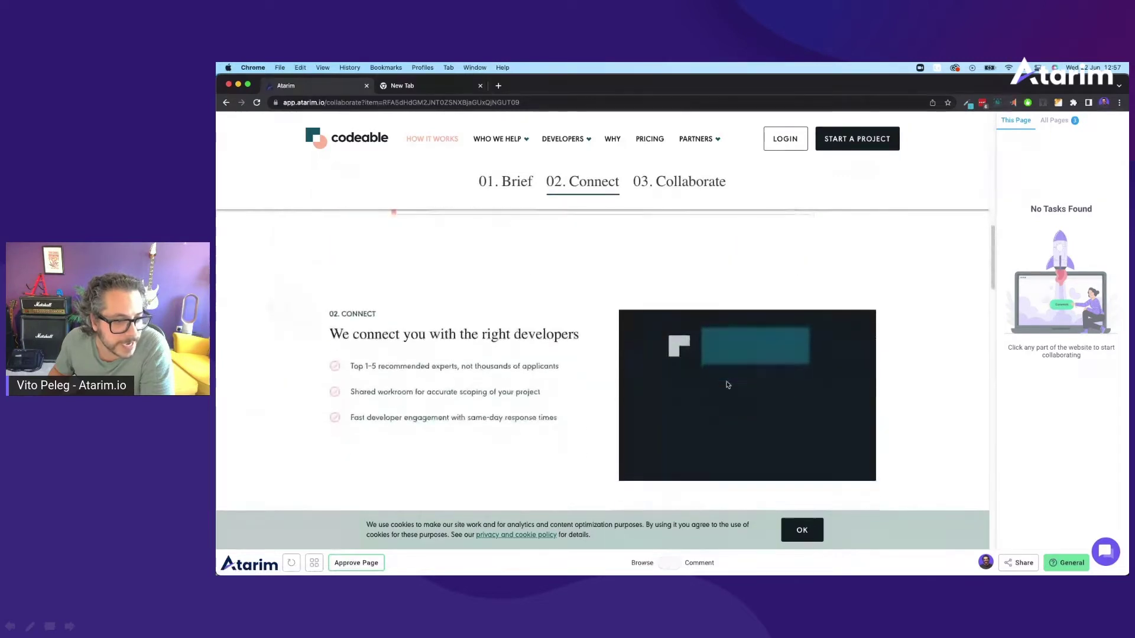
{"action": "scroll", "coordinate": [728, 385], "scroll_direction": "down", "scroll_amount": 3}
{"action": "scroll", "coordinate": [728, 386], "scroll_direction": "up", "scroll_amount": 1}
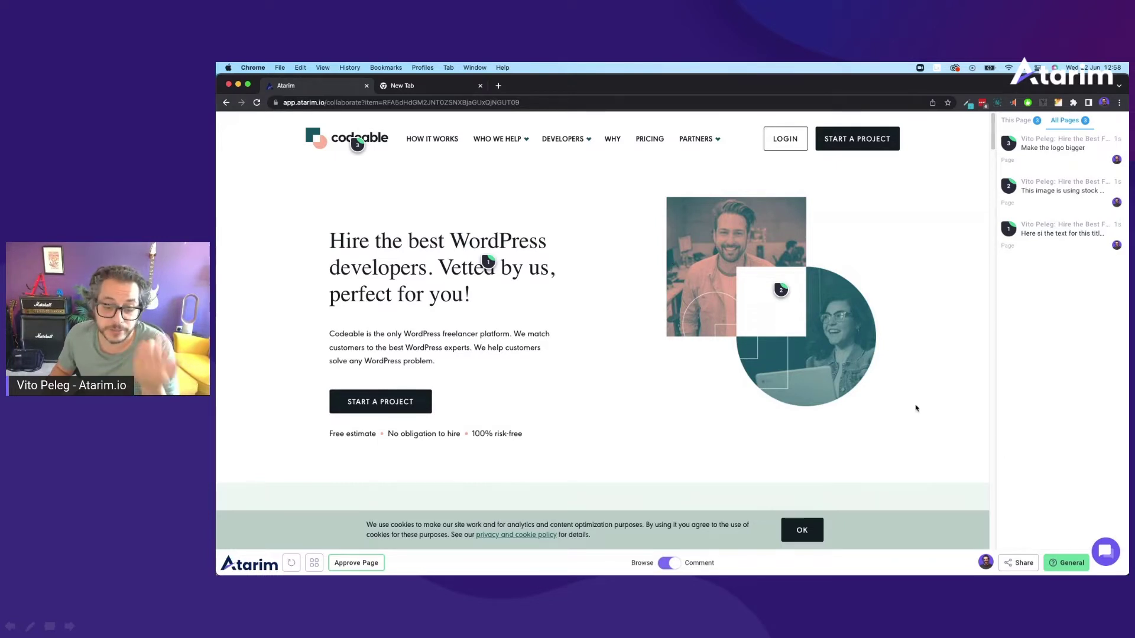
{"action": "left_click", "coordinate": [1022, 565]}
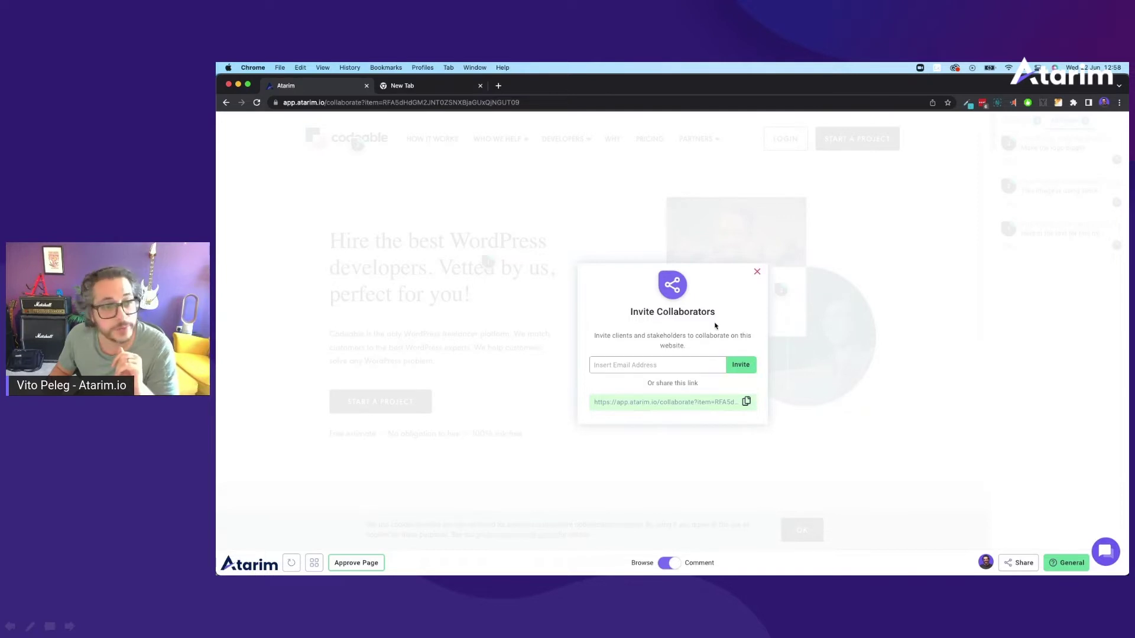
{"action": "left_click", "coordinate": [757, 273]}
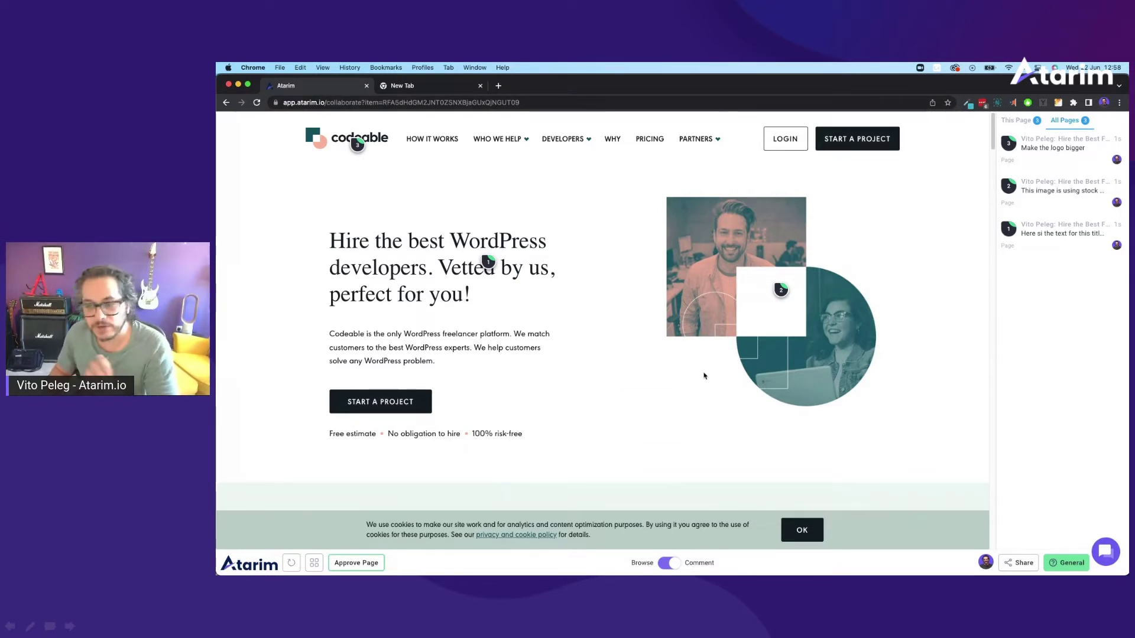
- From the Websites list, open the Codeable site's task Inbox
{"action": "left_click", "coordinate": [313, 565]}
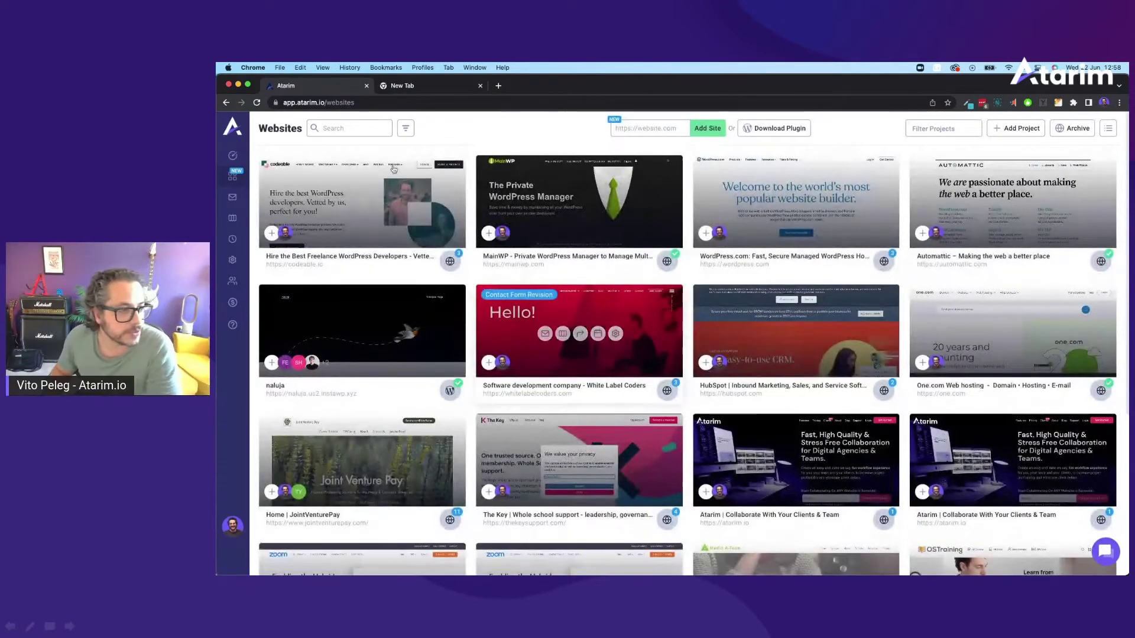
{"action": "mouse_move", "coordinate": [418, 203]}
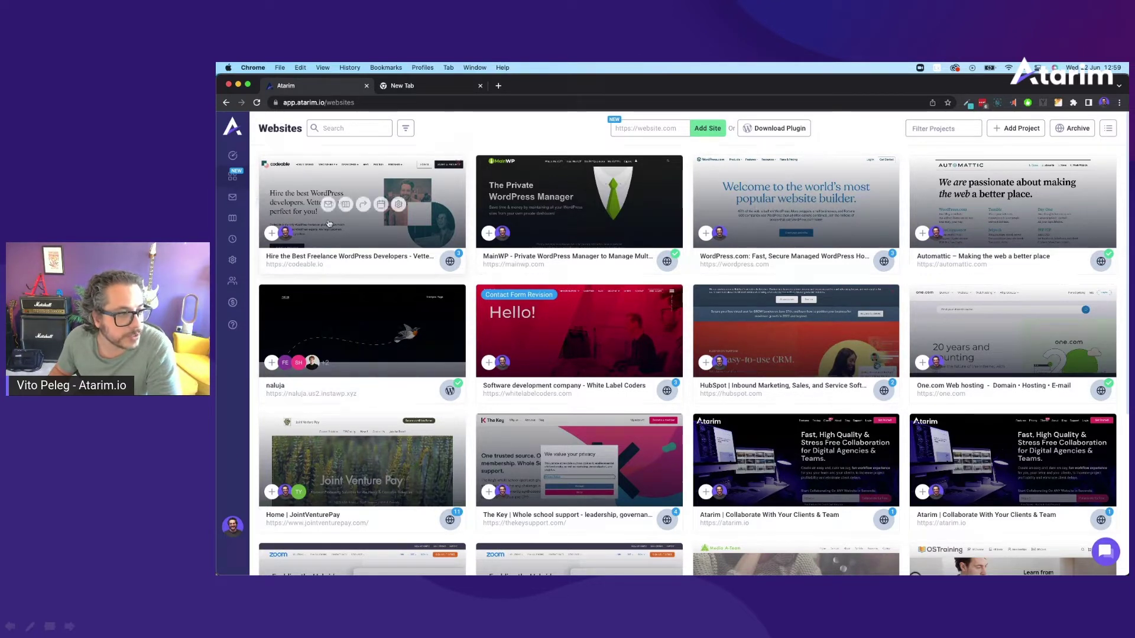
{"action": "left_click", "coordinate": [330, 202]}
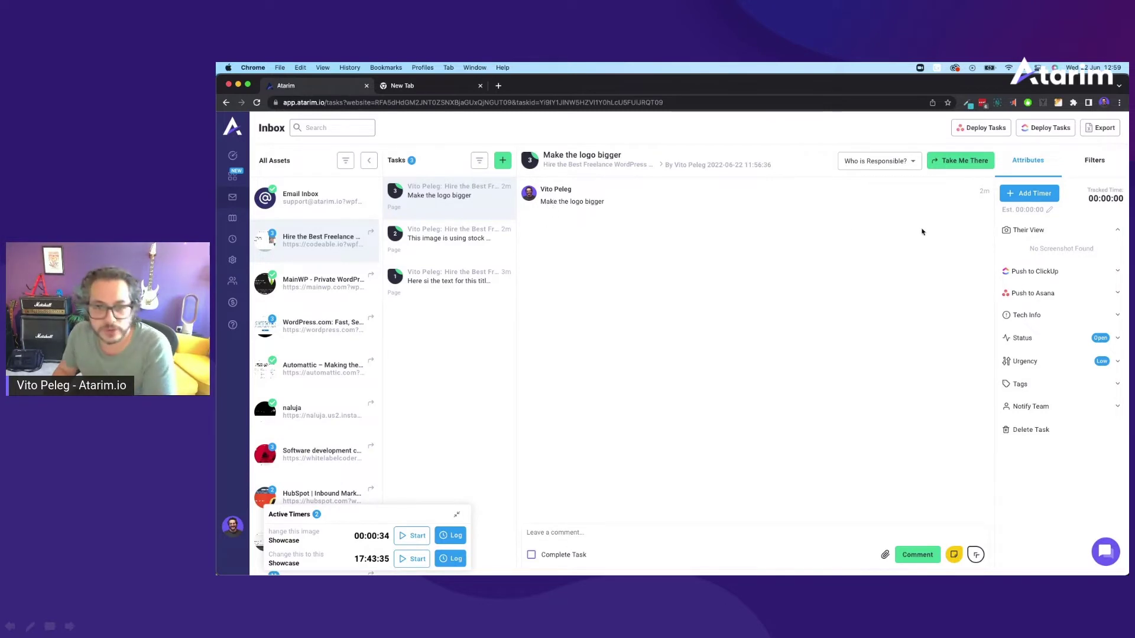
- Start a timer on 'Make the logo bigger' and set its status to In Progress
{"action": "left_click", "coordinate": [1029, 193]}
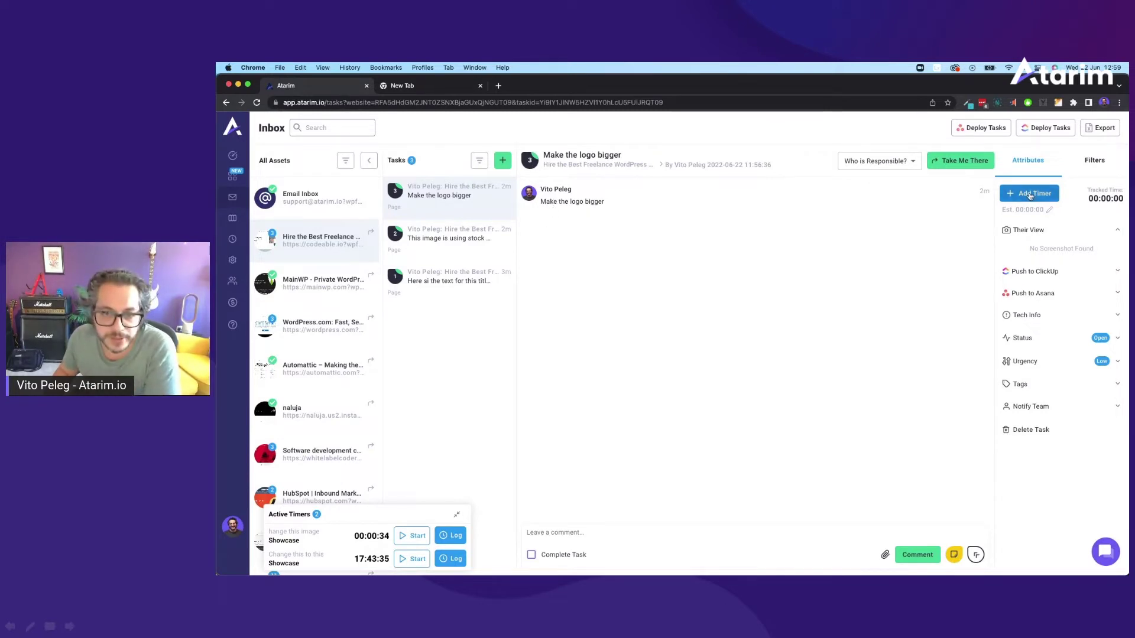
{"action": "left_click", "coordinate": [1119, 340]}
{"action": "left_click", "coordinate": [1045, 364]}
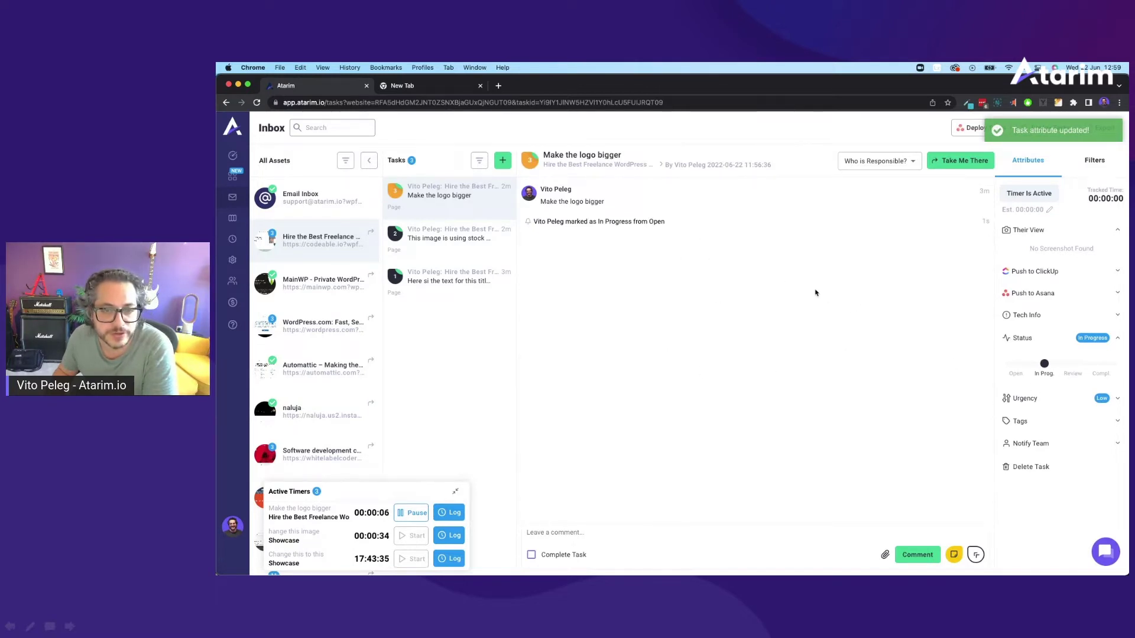
- Check the task's responsible-person options and tech info, then jump to it on the live site
{"action": "left_click", "coordinate": [898, 161]}
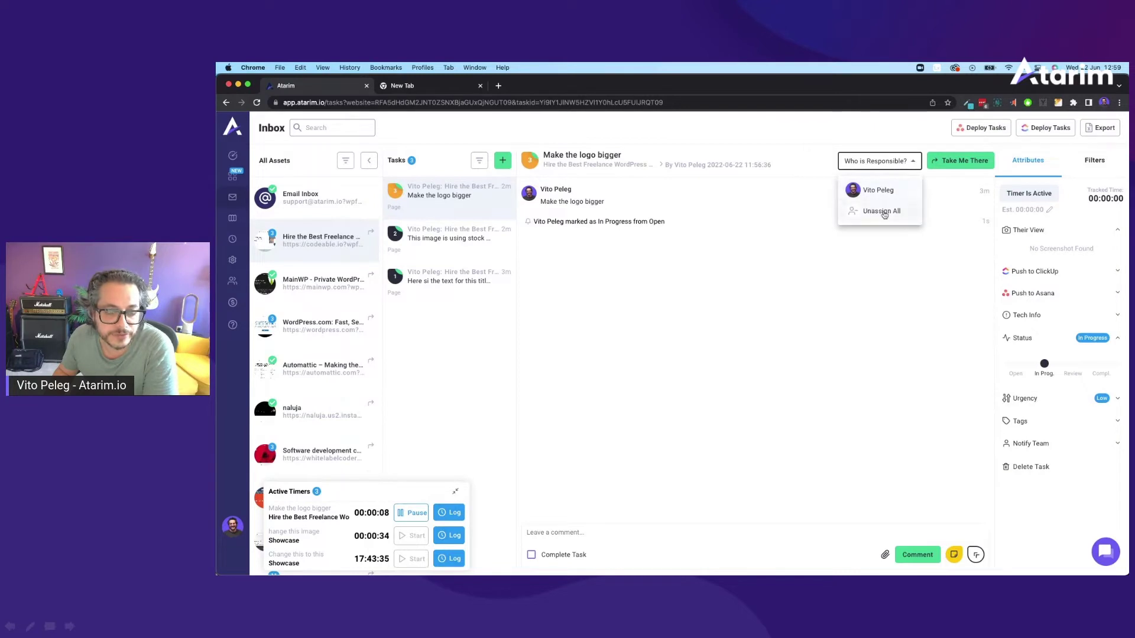
{"action": "left_click", "coordinate": [894, 163]}
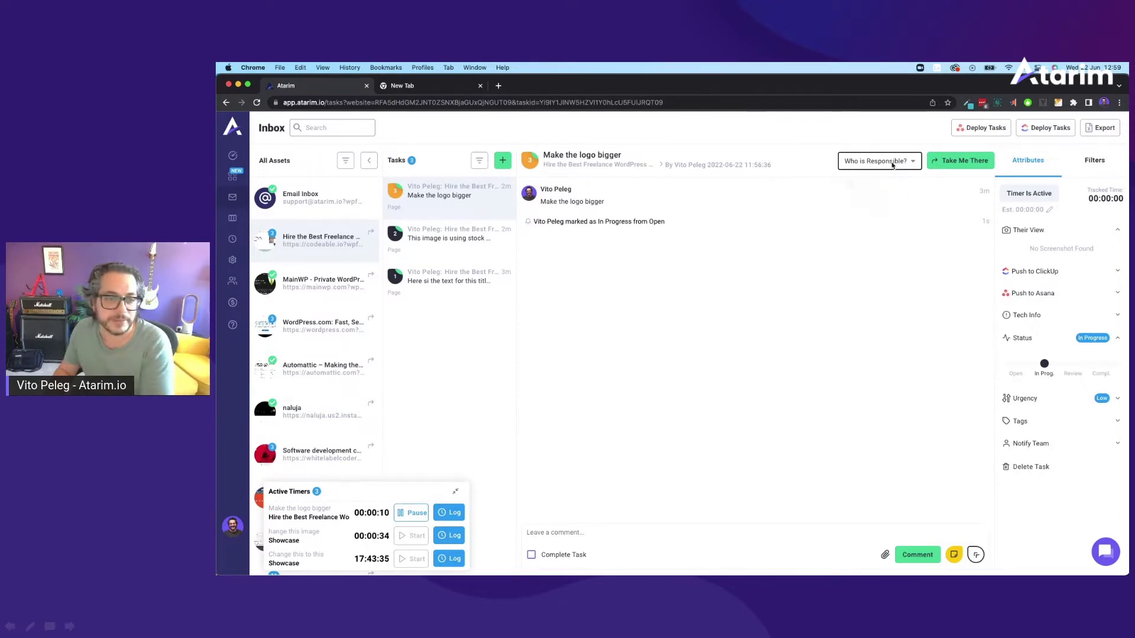
{"action": "left_click", "coordinate": [349, 240]}
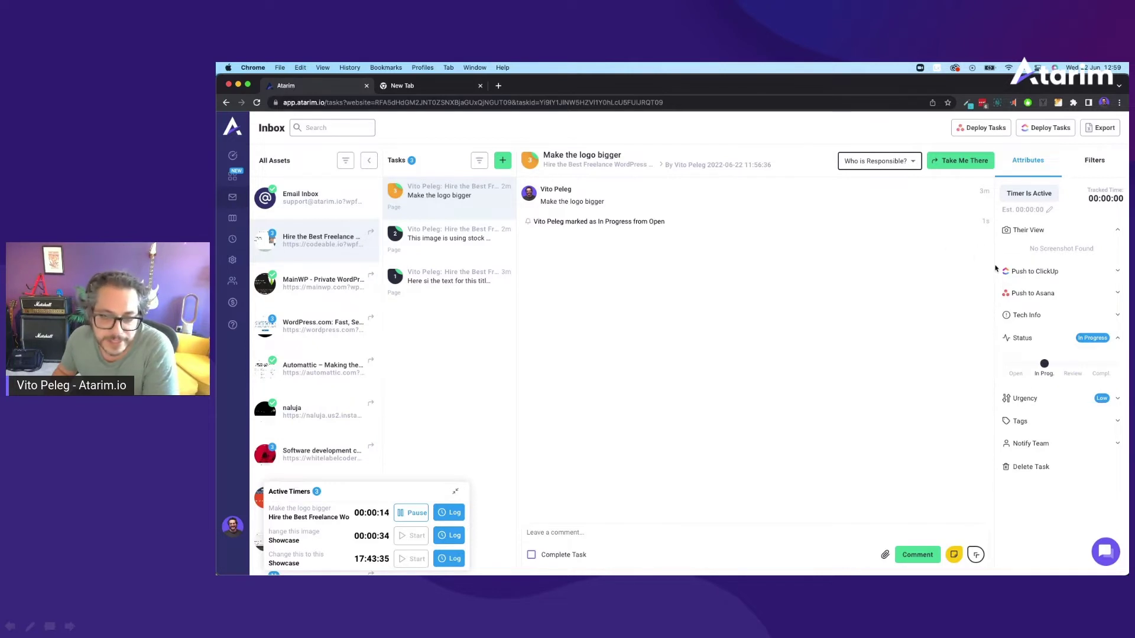
{"action": "left_click", "coordinate": [1116, 315]}
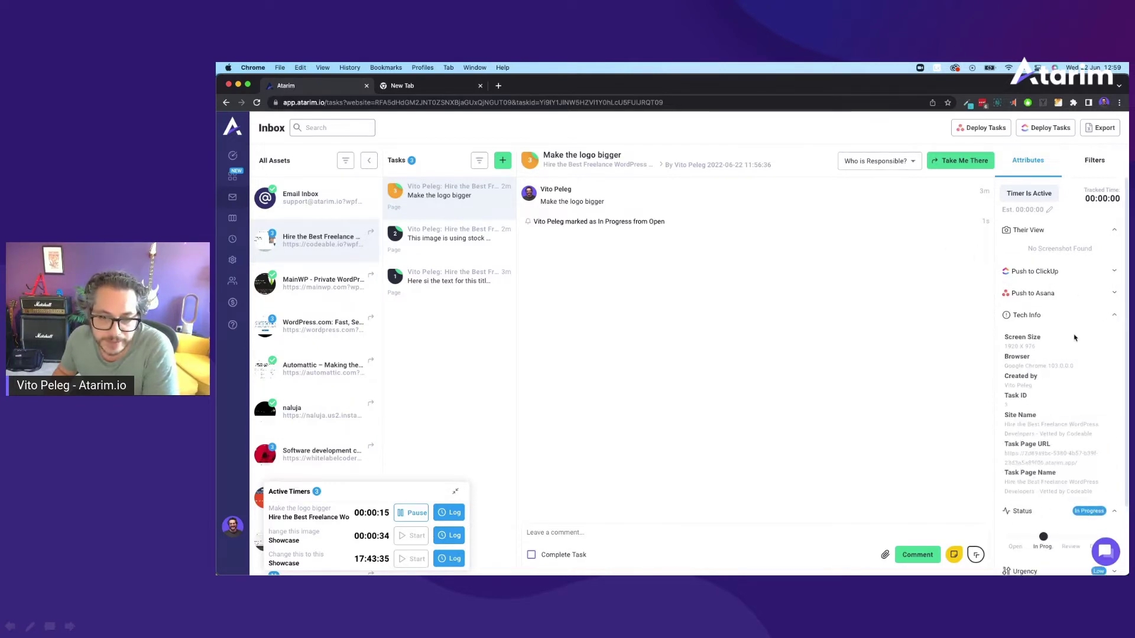
{"action": "left_click", "coordinate": [1114, 315]}
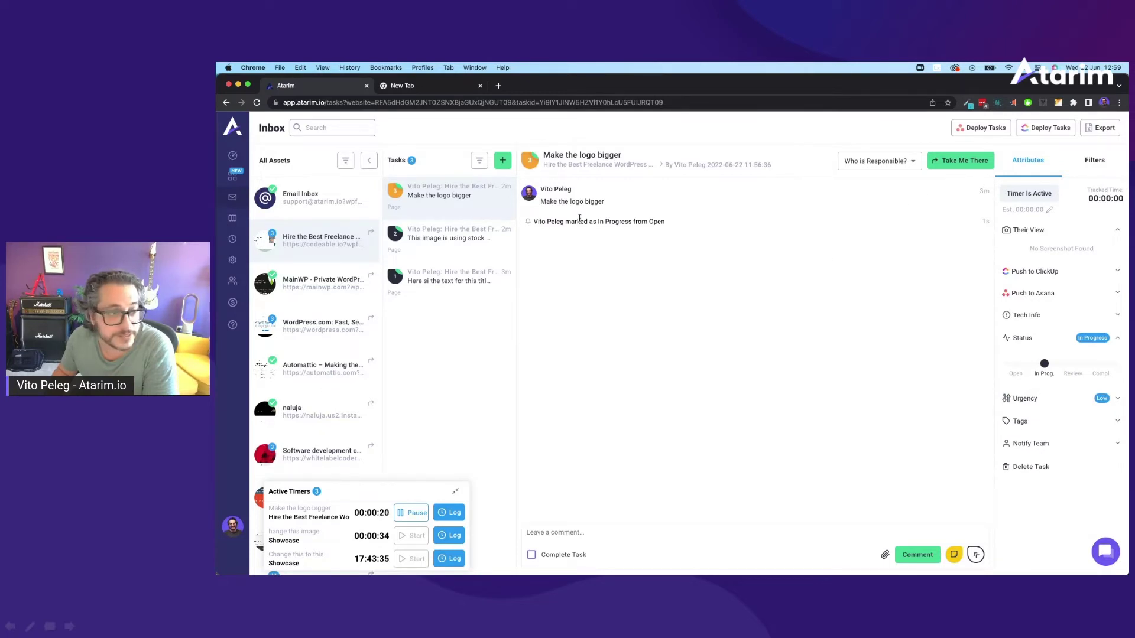
{"action": "left_click", "coordinate": [957, 166]}
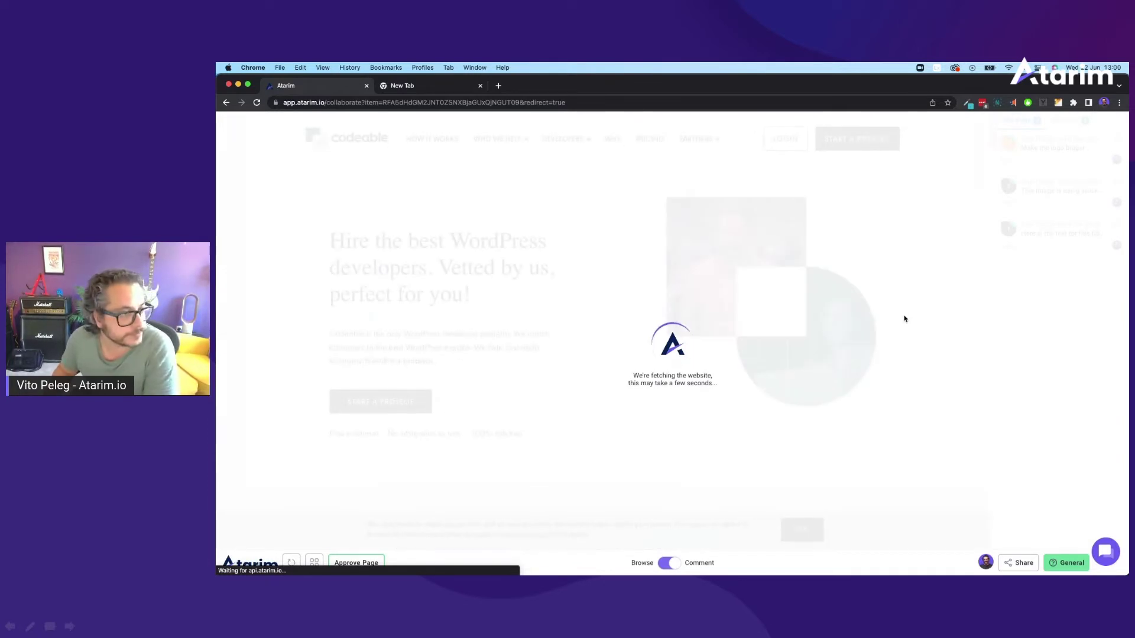
- Set the 'Make the logo bigger' task status to Complete and close its popup
{"action": "left_click", "coordinate": [313, 235]}
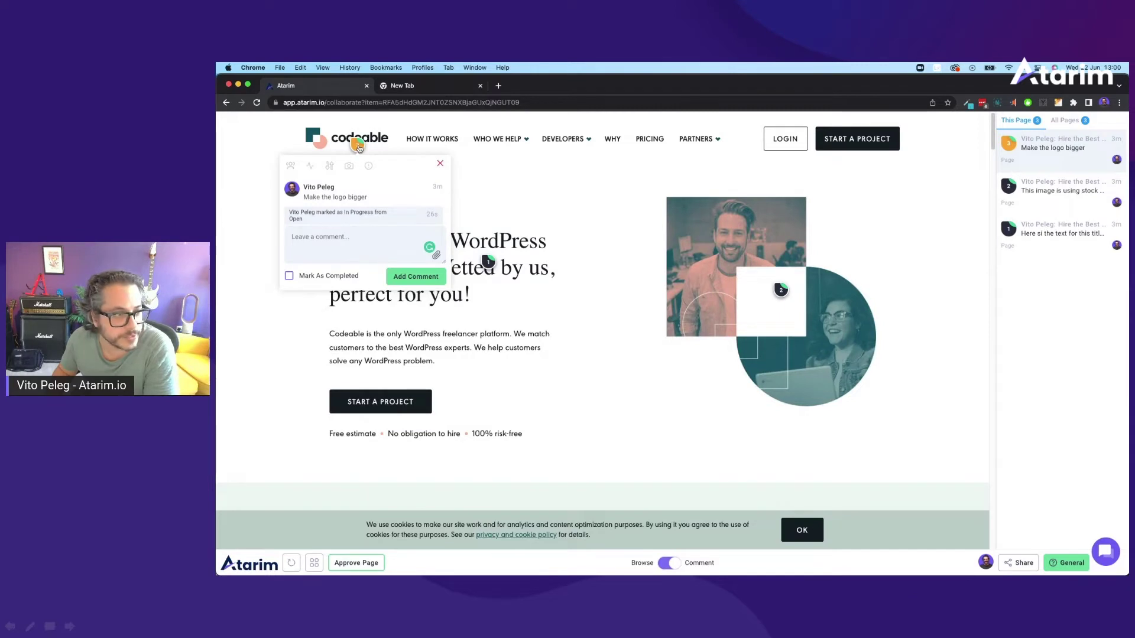
{"action": "left_click", "coordinate": [329, 166]}
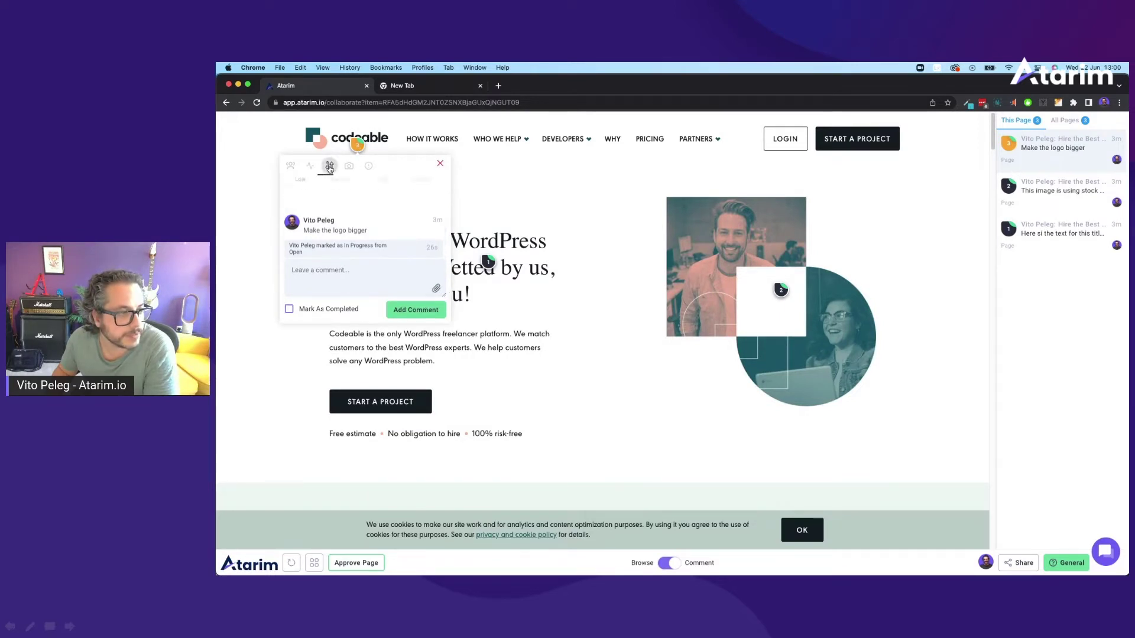
{"action": "left_click", "coordinate": [310, 166]}
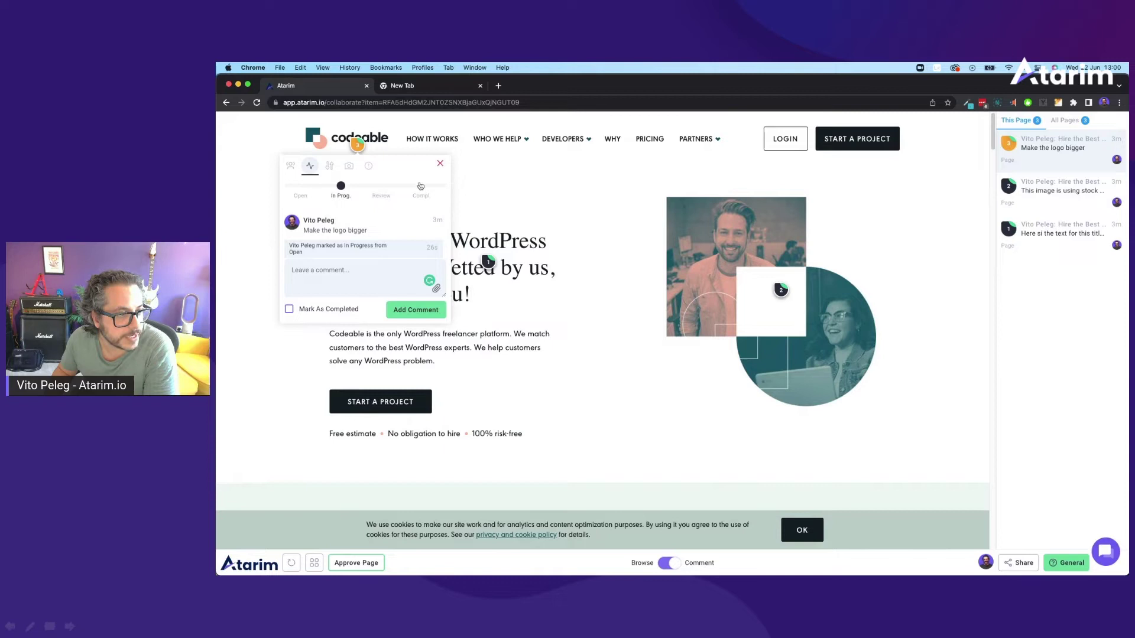
{"action": "left_click", "coordinate": [421, 185]}
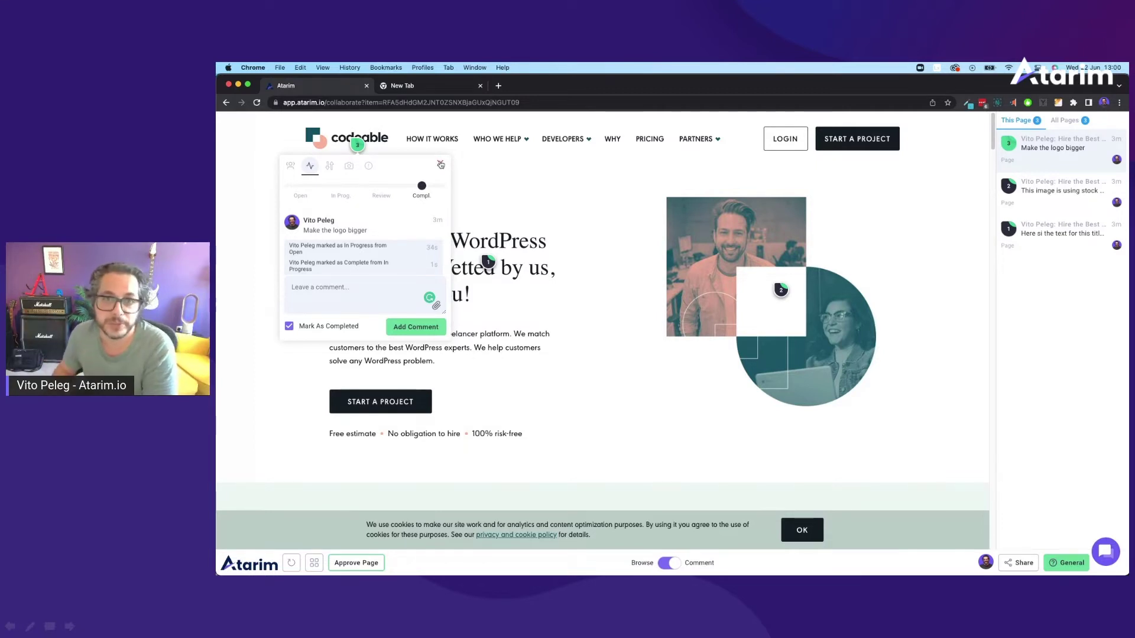
{"action": "left_click", "coordinate": [441, 165]}
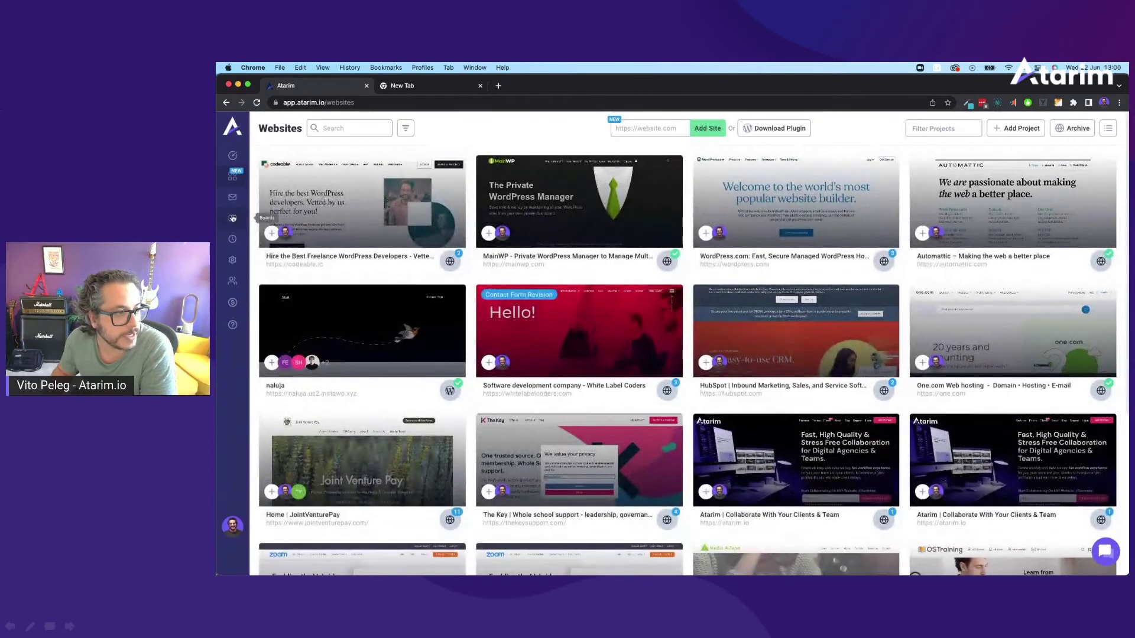
- On Codeable's board, drag the stock-photo and title-text tasks into In Progress, then close a card's details
{"action": "left_click", "coordinate": [232, 219]}
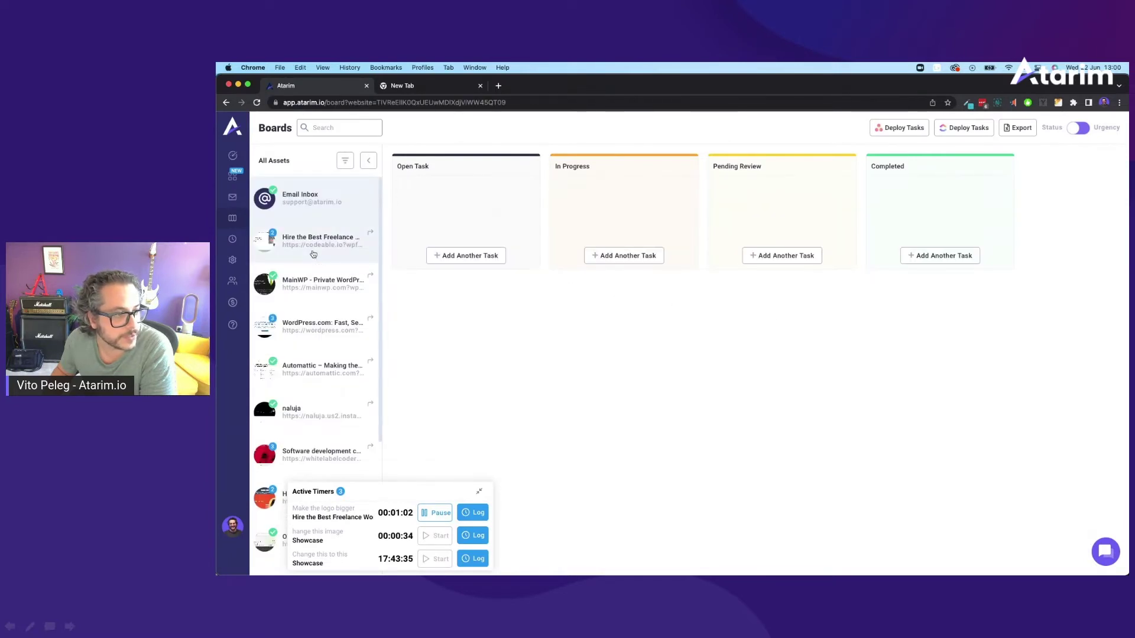
{"action": "left_click", "coordinate": [314, 251]}
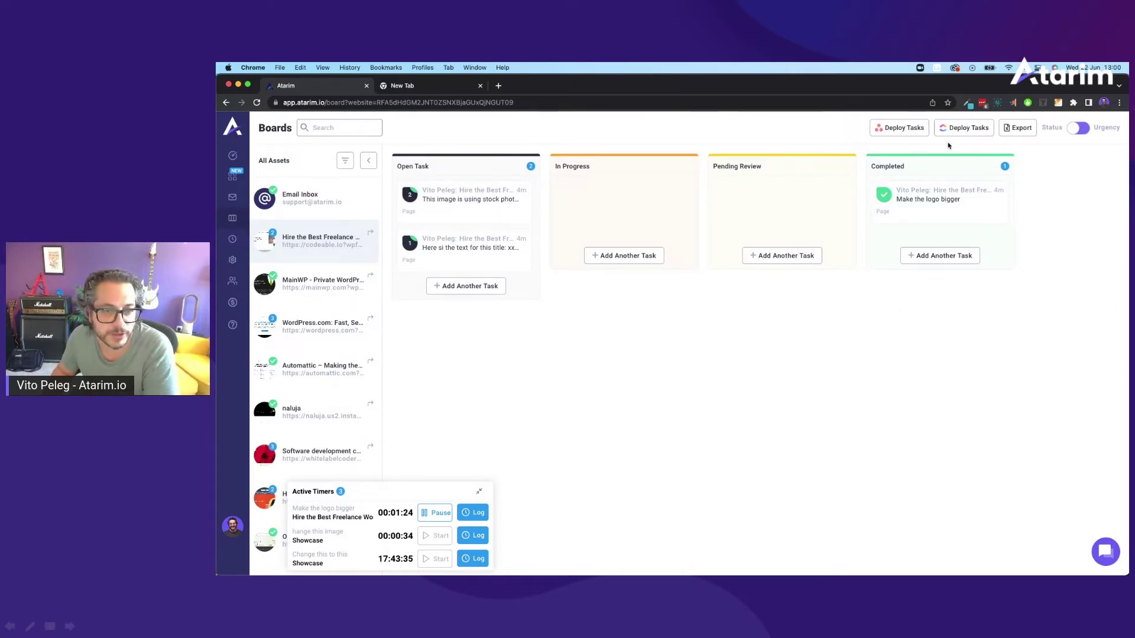
{"action": "left_click_drag", "start_coordinate": [505, 241], "coordinate": [625, 206]}
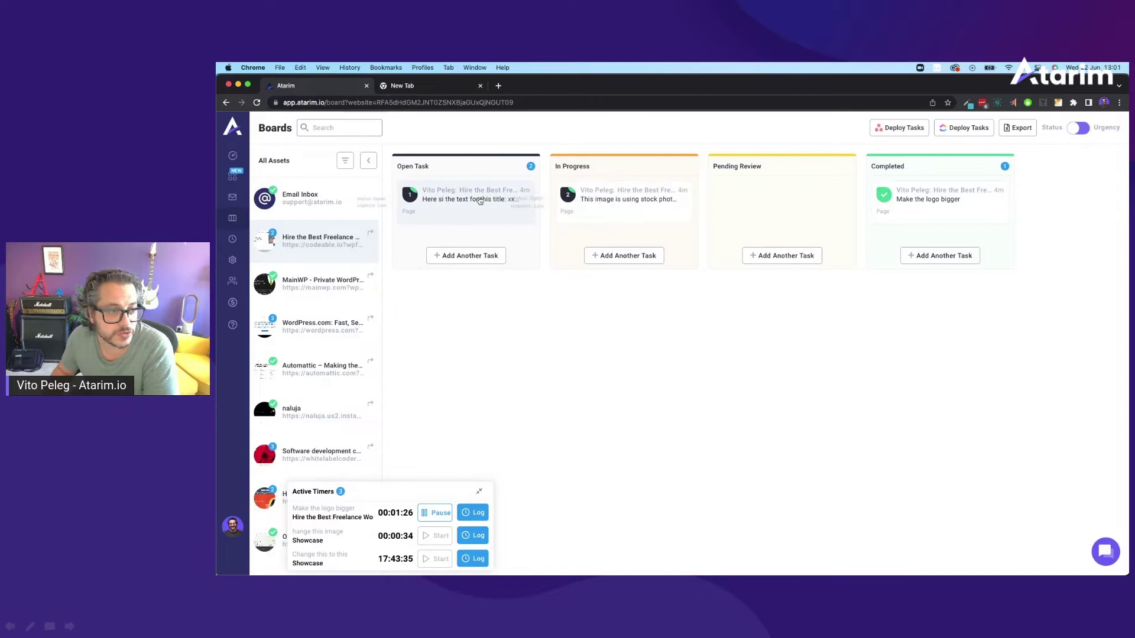
{"action": "left_click_drag", "start_coordinate": [491, 198], "coordinate": [641, 221]}
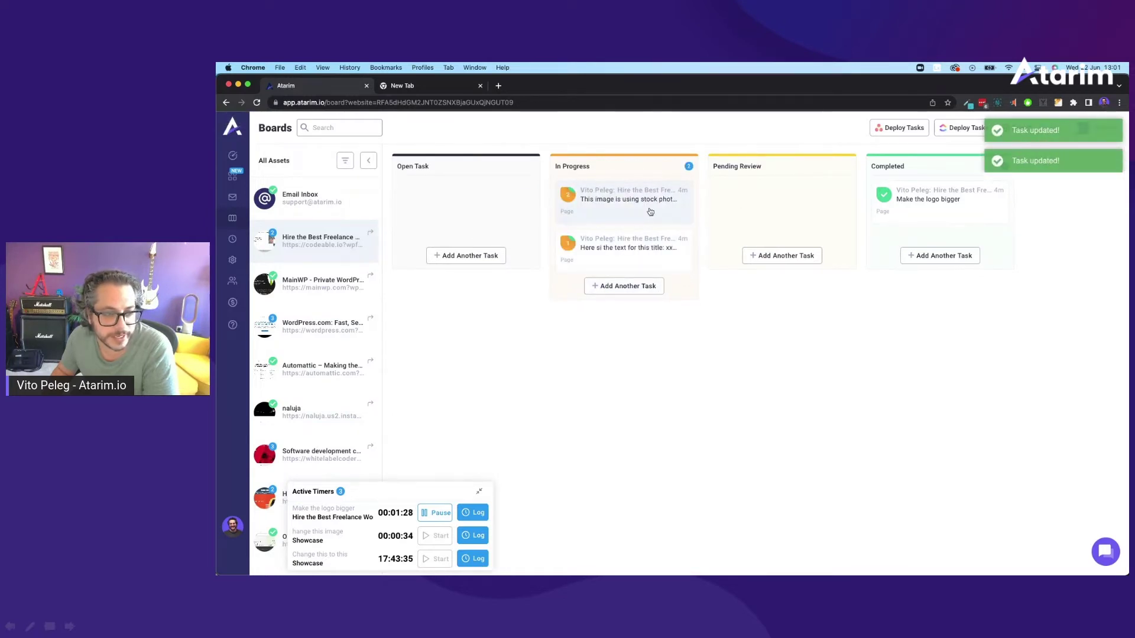
{"action": "left_click", "coordinate": [629, 210]}
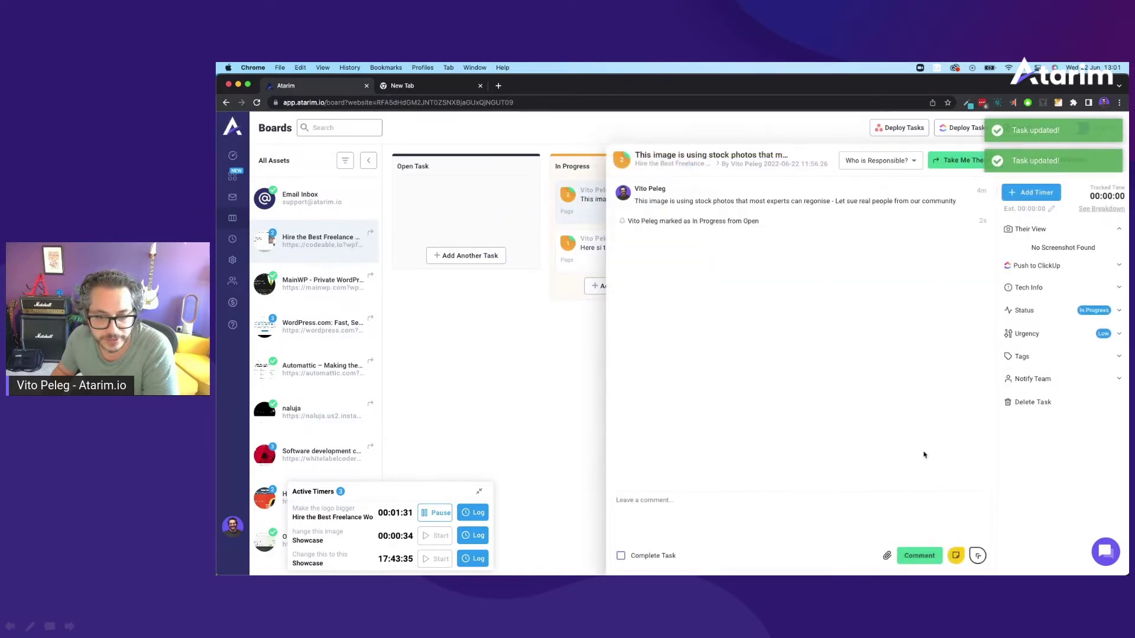
{"action": "left_click", "coordinate": [555, 341]}
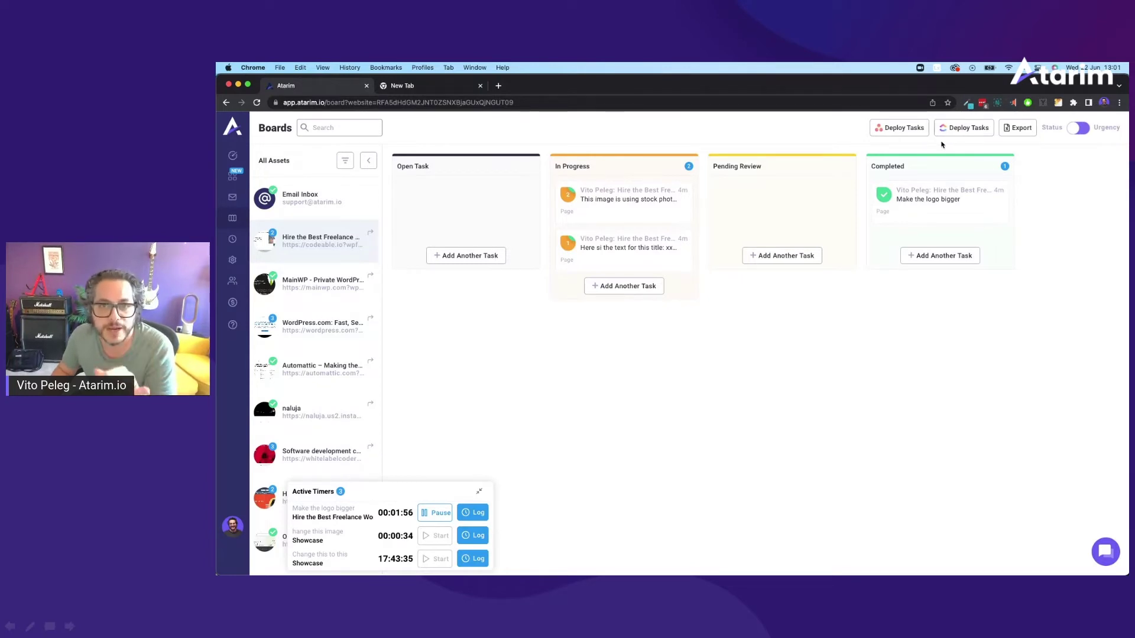
- Search Websites for 'showcase' and open the Showcase site in a new tab
{"action": "left_click", "coordinate": [233, 176]}
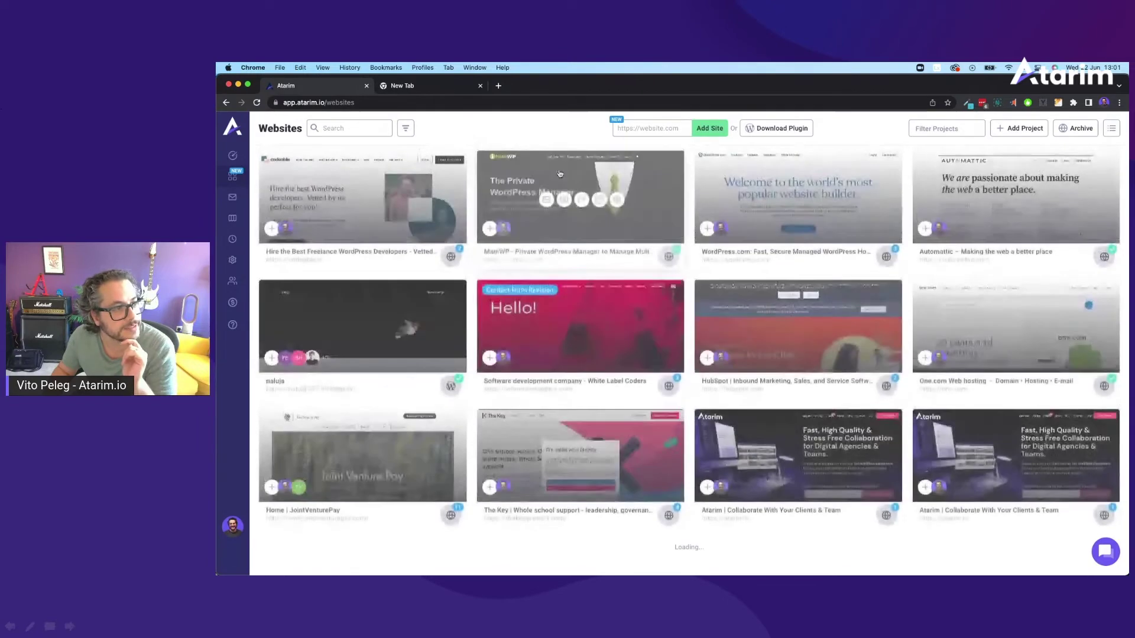
{"action": "type", "text": "show"}
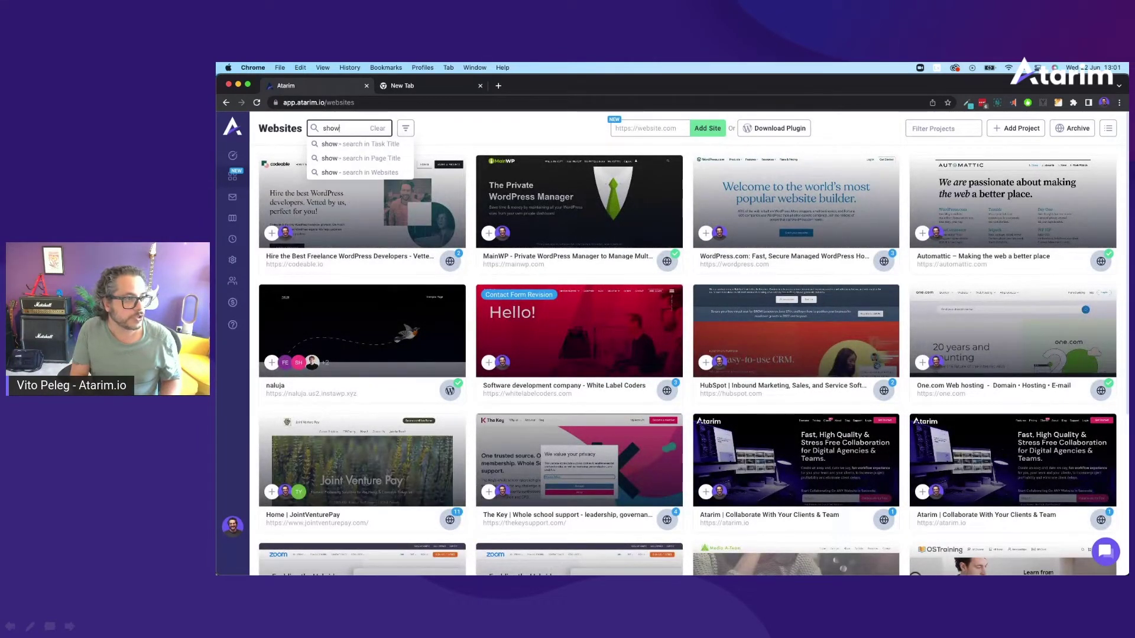
{"action": "type", "text": "case"}
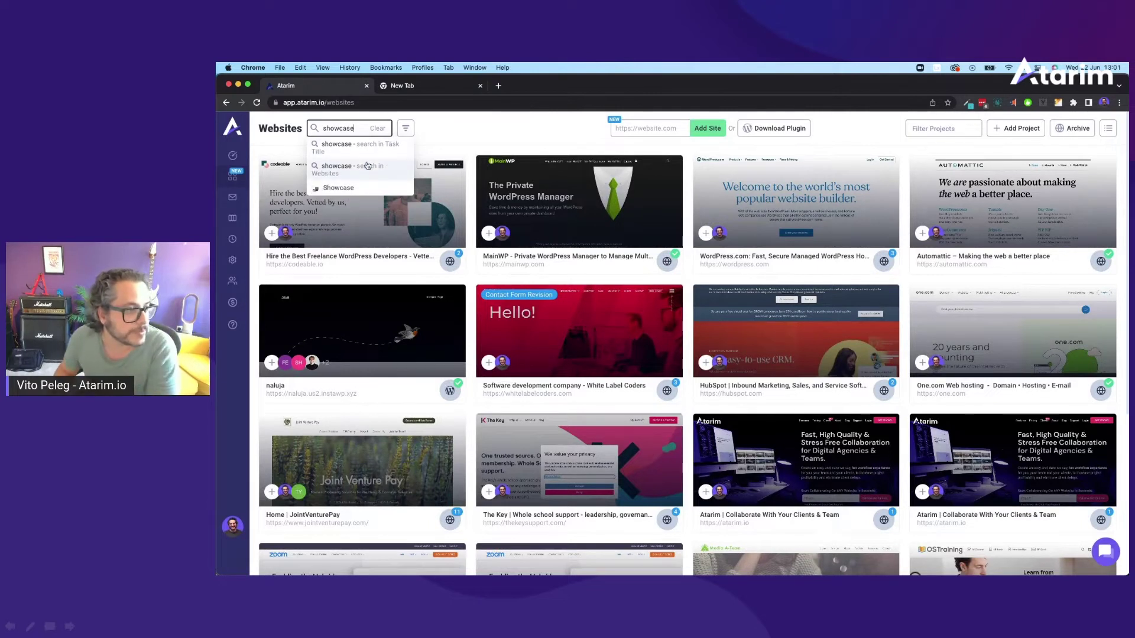
{"action": "left_click", "coordinate": [368, 167]}
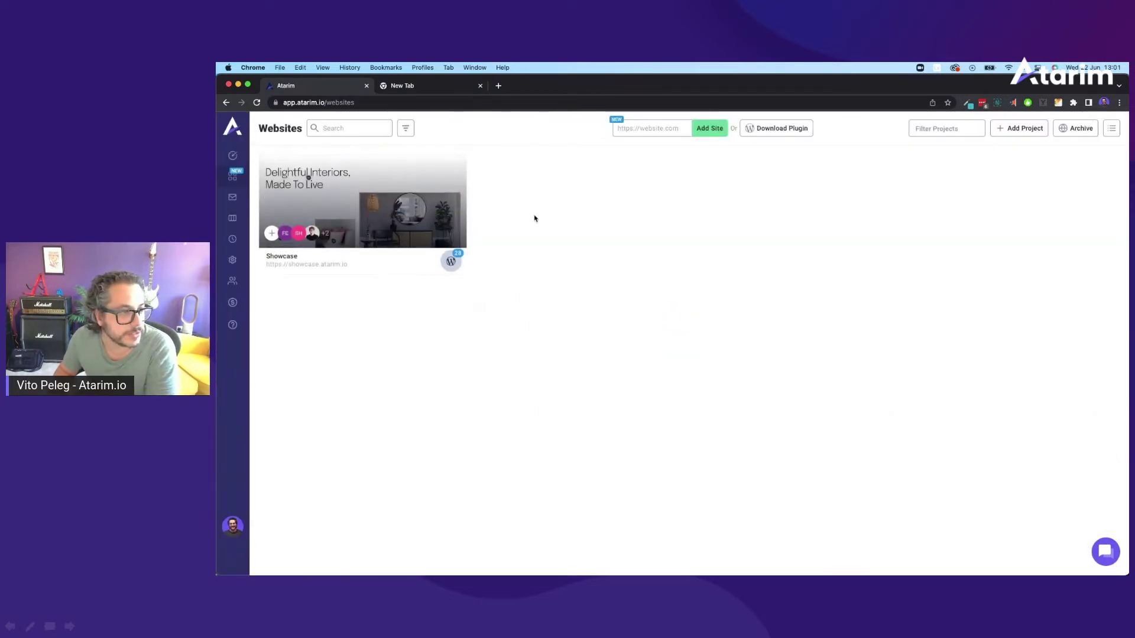
{"action": "mouse_move", "coordinate": [391, 247]}
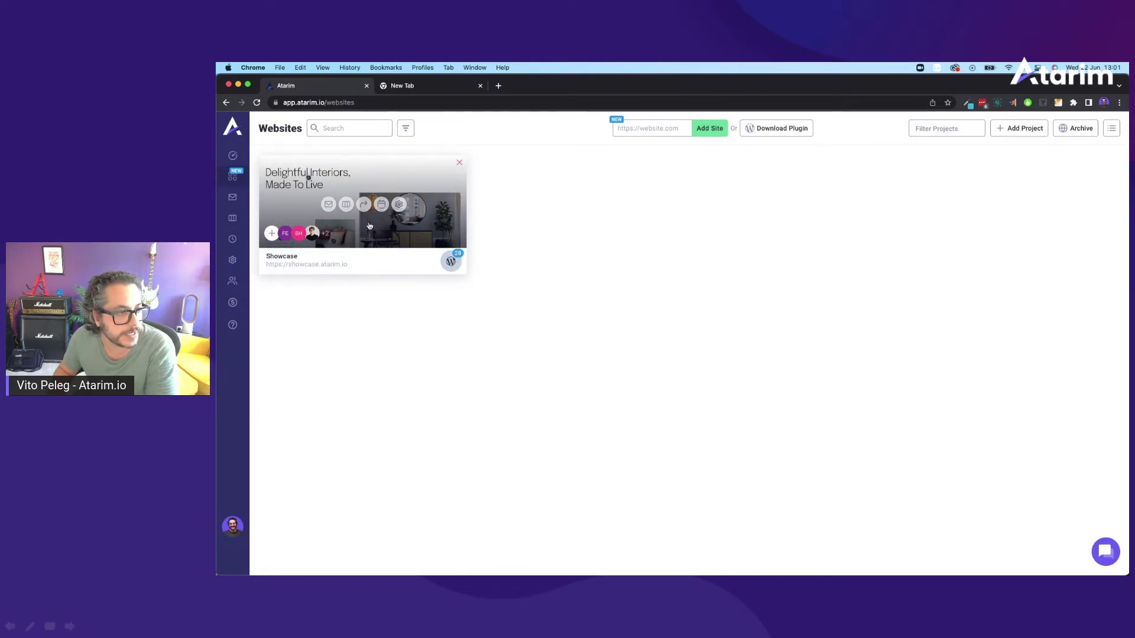
{"action": "left_click", "coordinate": [363, 205]}
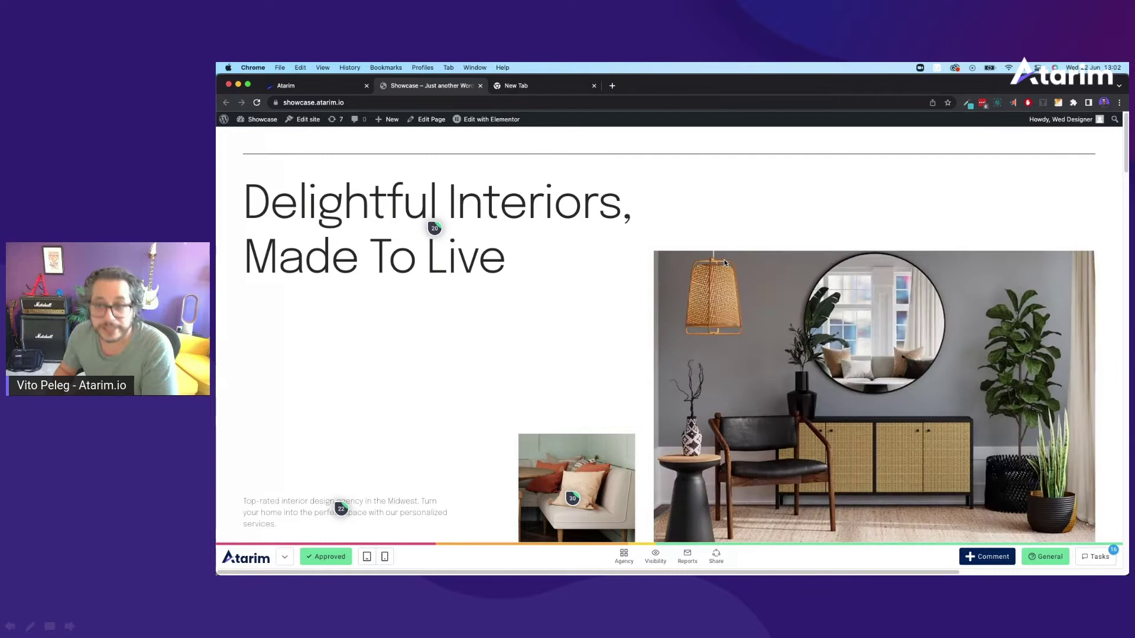
- Scroll down the loaded Showcase homepage to view its pinned comments
{"action": "scroll", "coordinate": [733, 270], "scroll_direction": "down", "scroll_amount": 5}
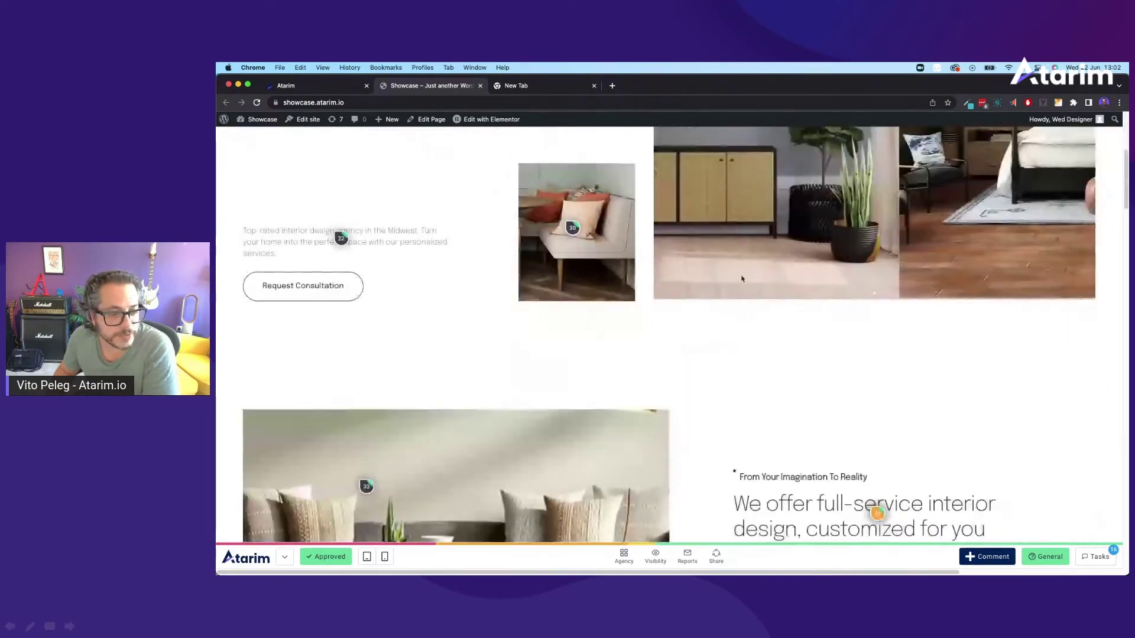
- Comment 'What is this little dot here?' on the From Your Imagination To Reality heading, then switch to tablet preview
{"action": "left_click", "coordinate": [994, 559]}
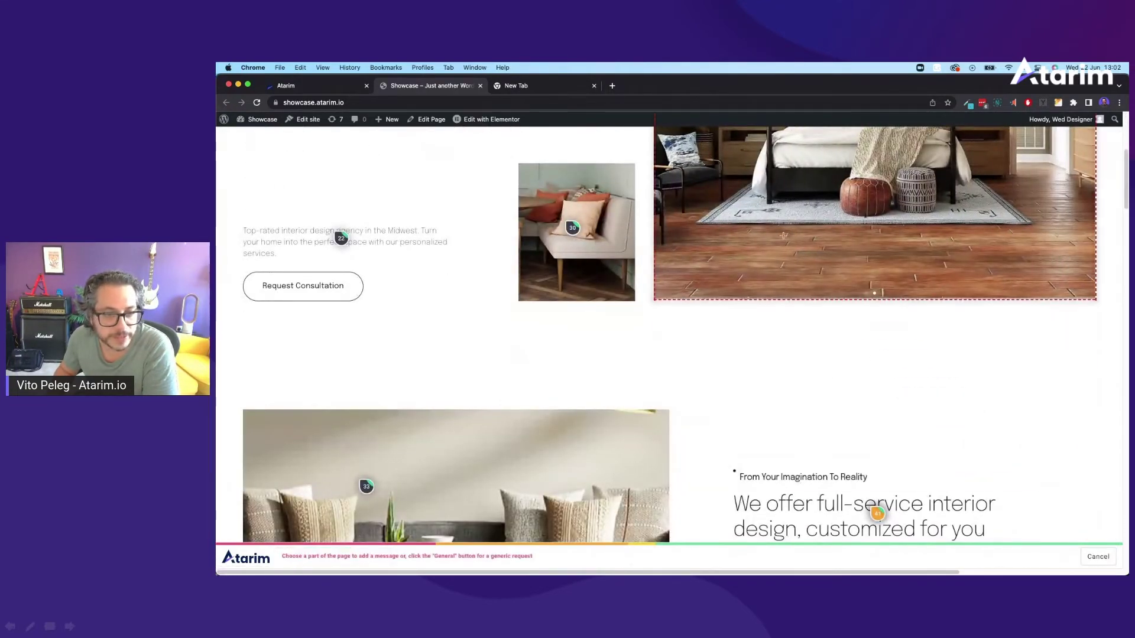
{"action": "scroll", "coordinate": [807, 433], "scroll_direction": "down", "scroll_amount": 2}
{"action": "scroll", "coordinate": [808, 433], "scroll_direction": "down", "scroll_amount": 3}
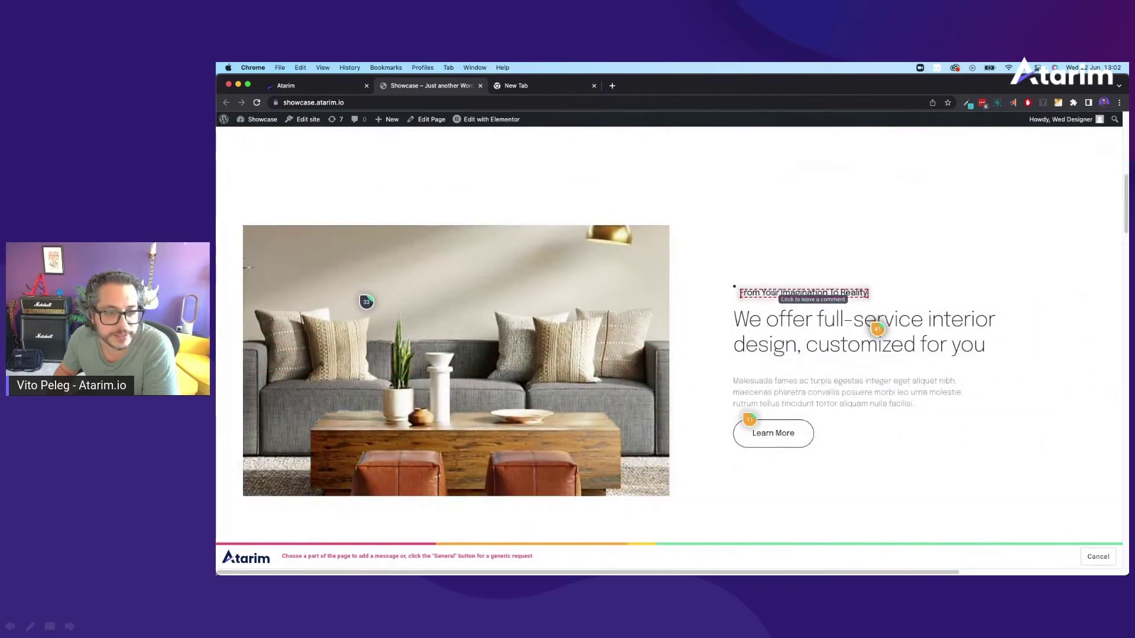
{"action": "left_click_drag", "start_coordinate": [735, 288], "coordinate": [869, 294]}
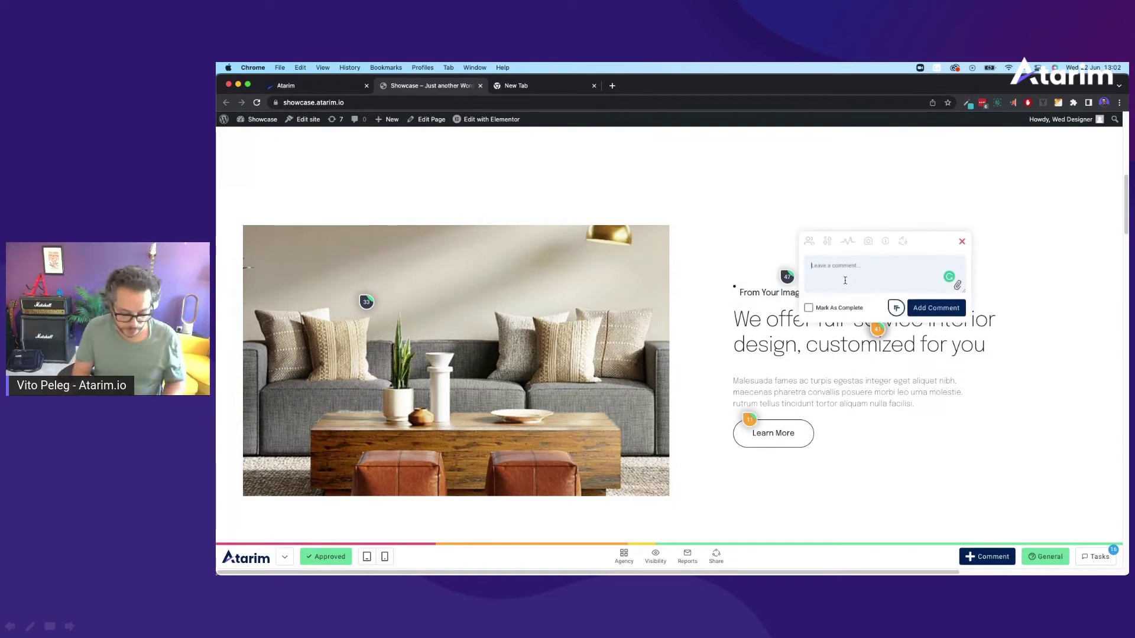
{"action": "type", "text": "What is this litt"}
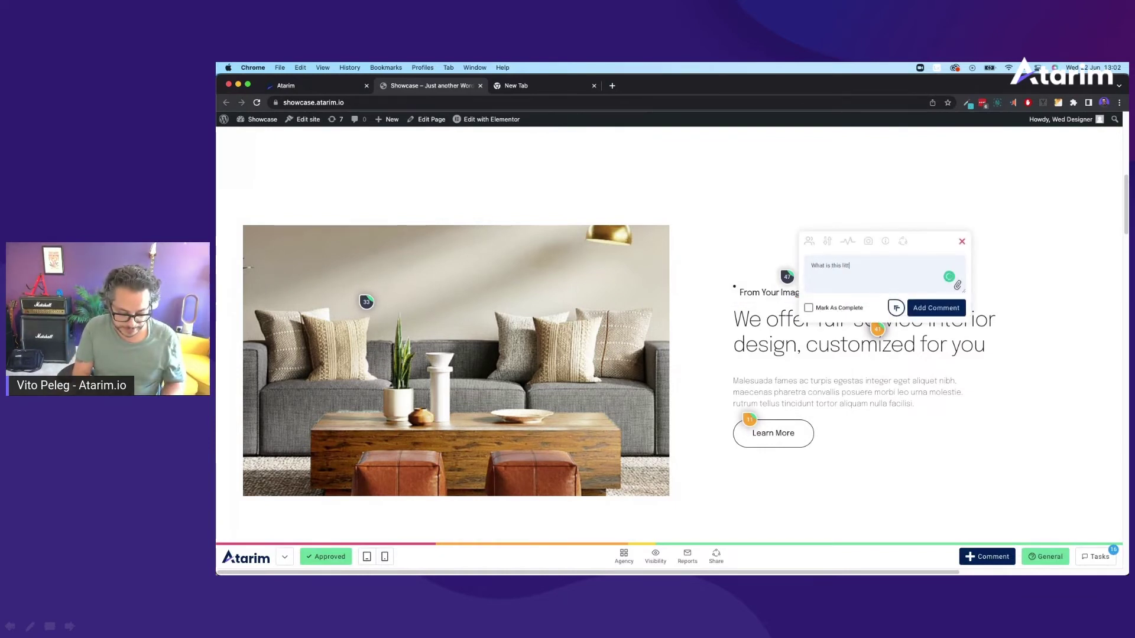
{"action": "type", "text": "le dot here"}
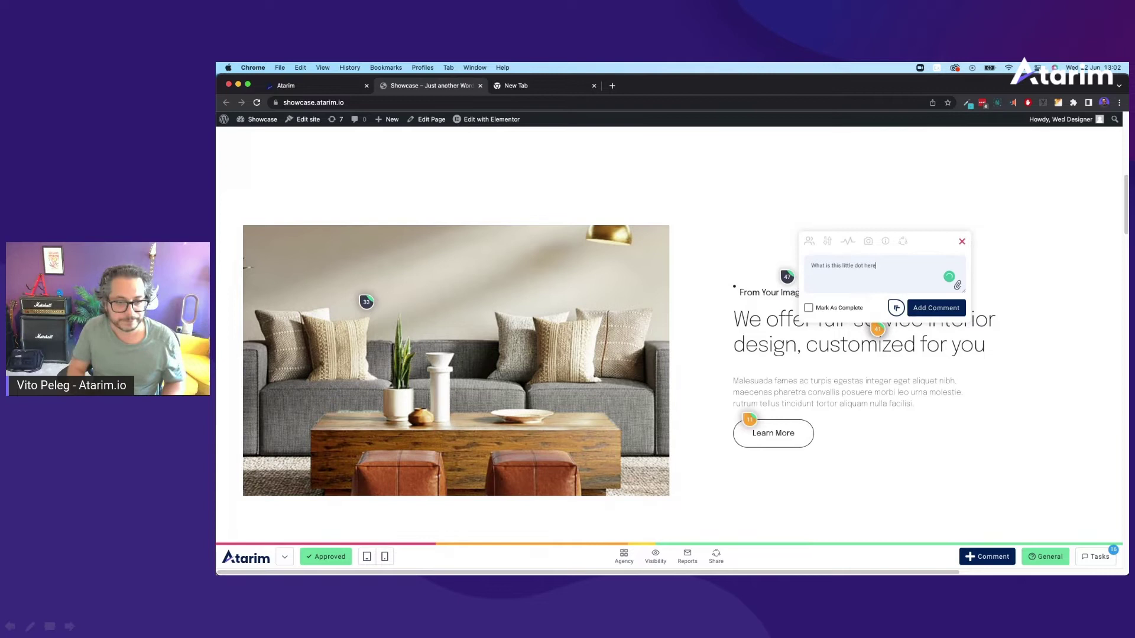
{"action": "type", "text": "?"}
{"action": "left_click", "coordinate": [961, 307]}
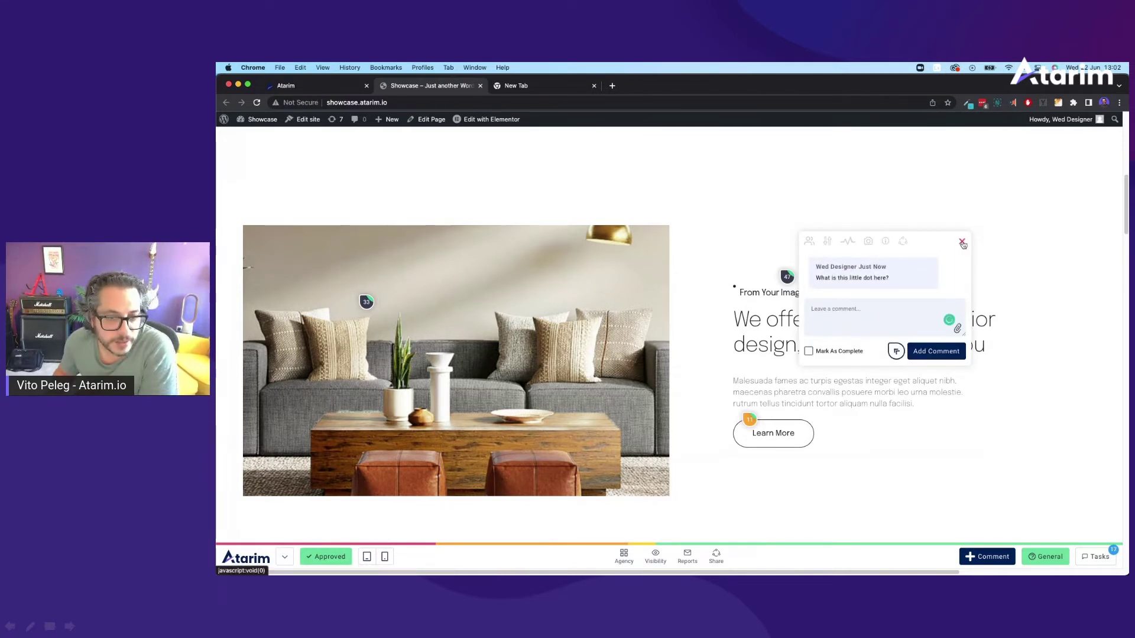
{"action": "left_click", "coordinate": [780, 266]}
{"action": "left_click", "coordinate": [367, 556]}
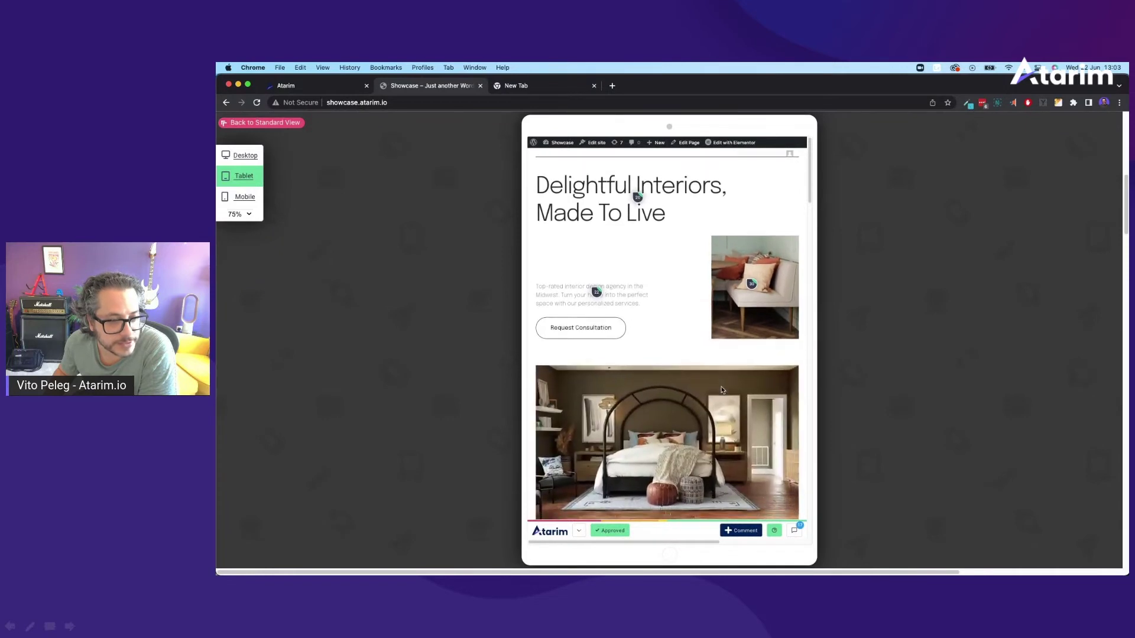
- Preview the Showcase page at mobile size, then go to the WordPress Dashboard
{"action": "scroll", "coordinate": [650, 296], "scroll_direction": "down", "scroll_amount": 1}
{"action": "left_click", "coordinate": [249, 201]}
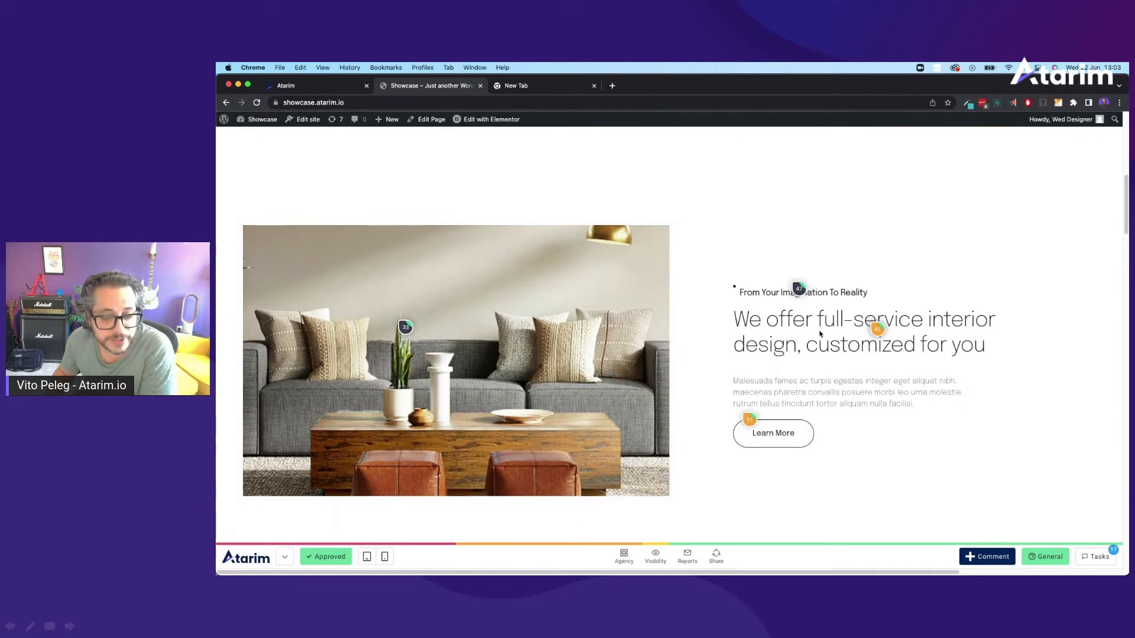
{"action": "left_click", "coordinate": [264, 135]}
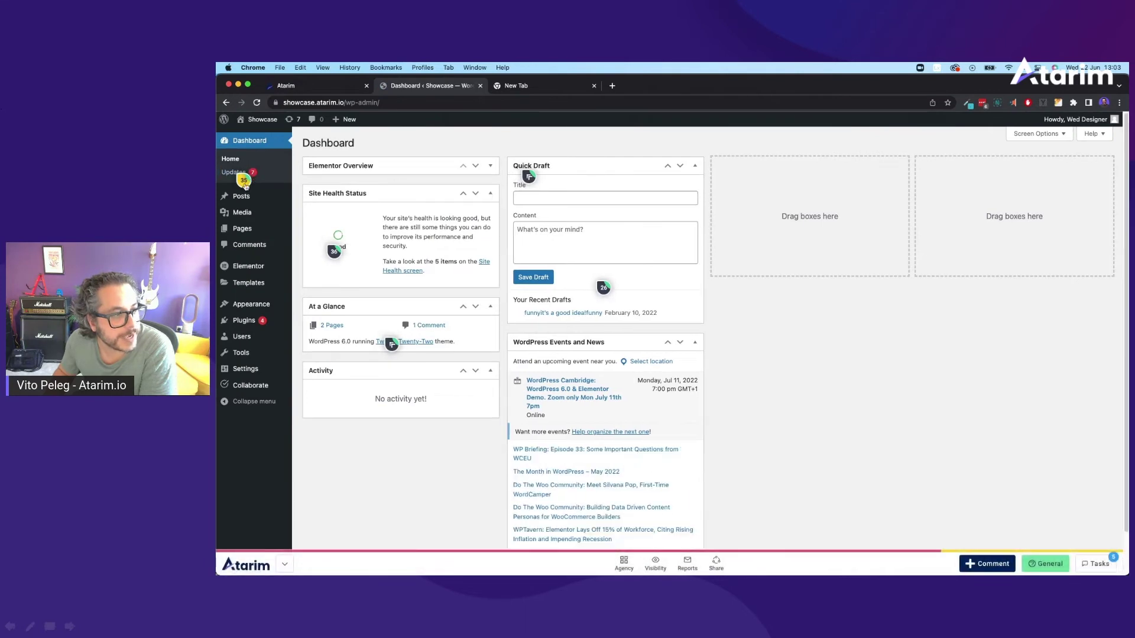
- Read and close the 'Dont touch this!' comment on marker 35 and the comment on marker 36
{"action": "left_click", "coordinate": [239, 179]}
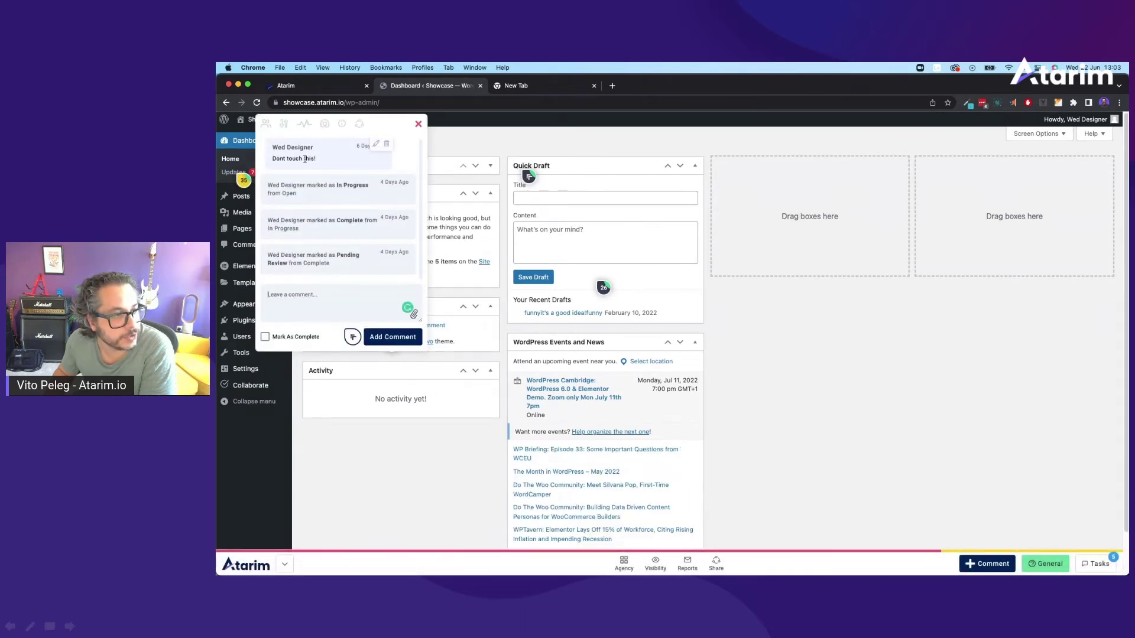
{"action": "left_click", "coordinate": [418, 123]}
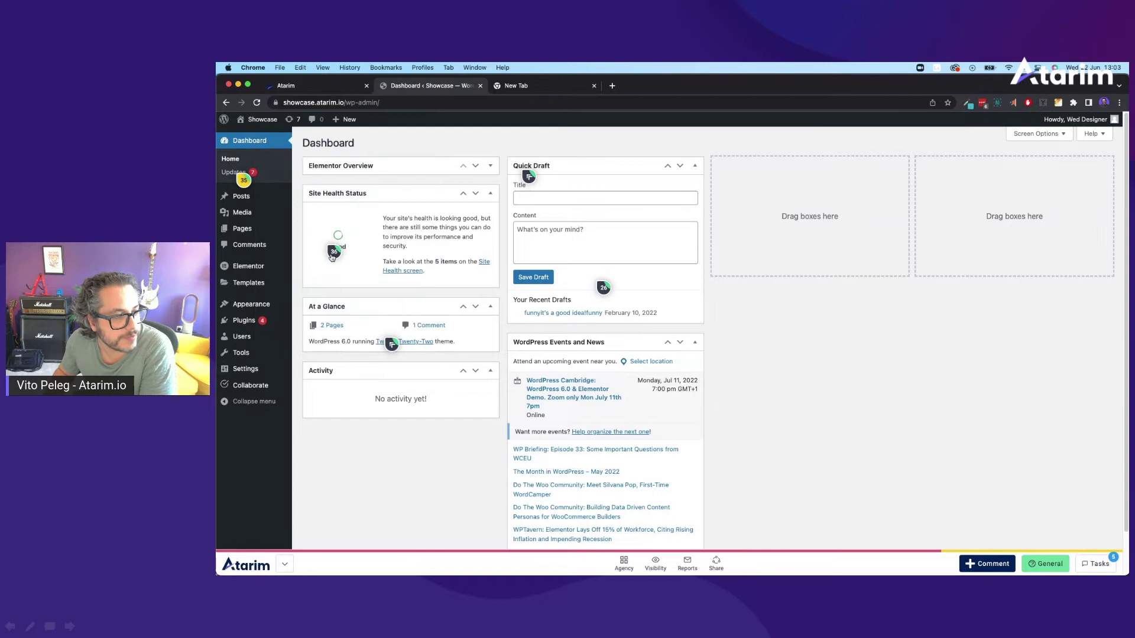
{"action": "left_click", "coordinate": [334, 253]}
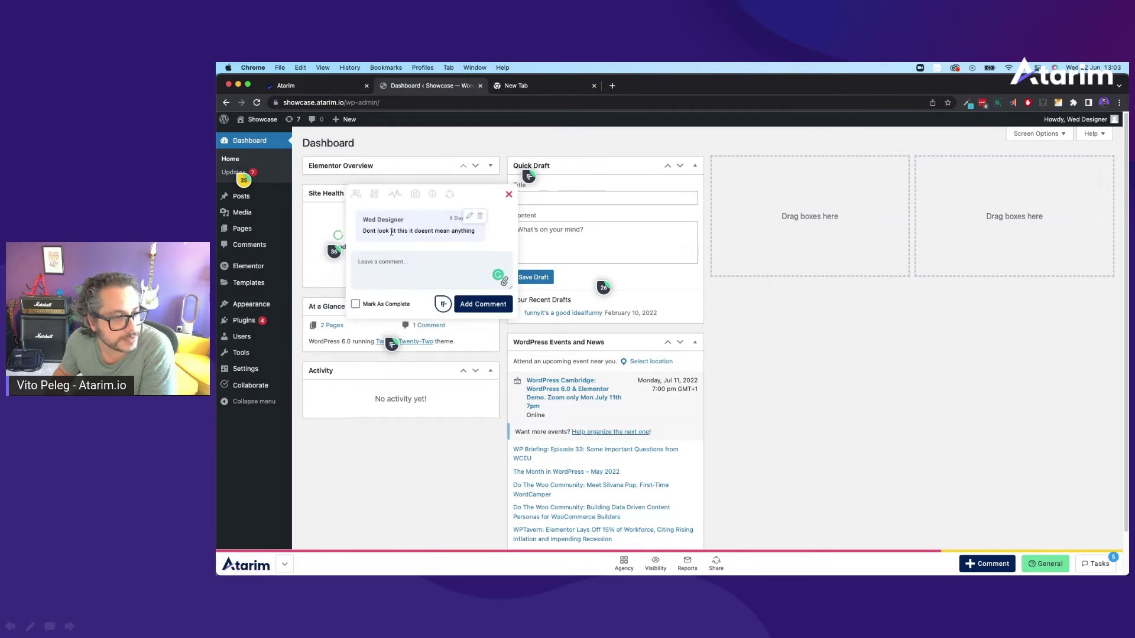
{"action": "left_click", "coordinate": [508, 194]}
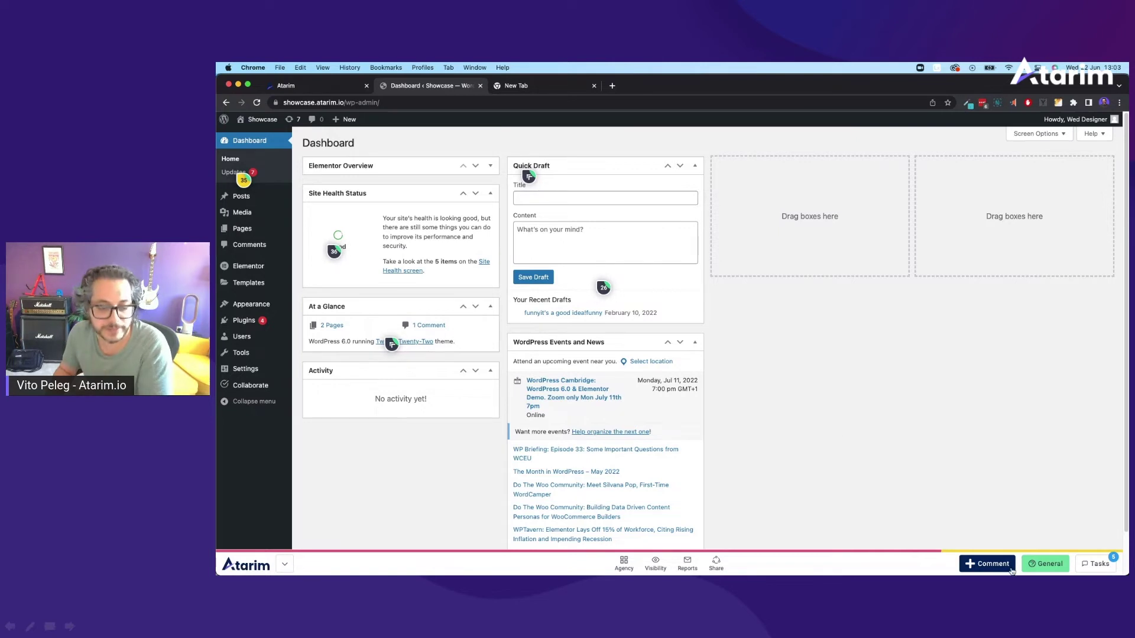
- Pin the comment 'Remember to remove this section fro mthe dashboard' to the Events and News box
{"action": "left_click", "coordinate": [986, 564]}
{"action": "scroll", "coordinate": [612, 366], "scroll_direction": "down", "scroll_amount": 2}
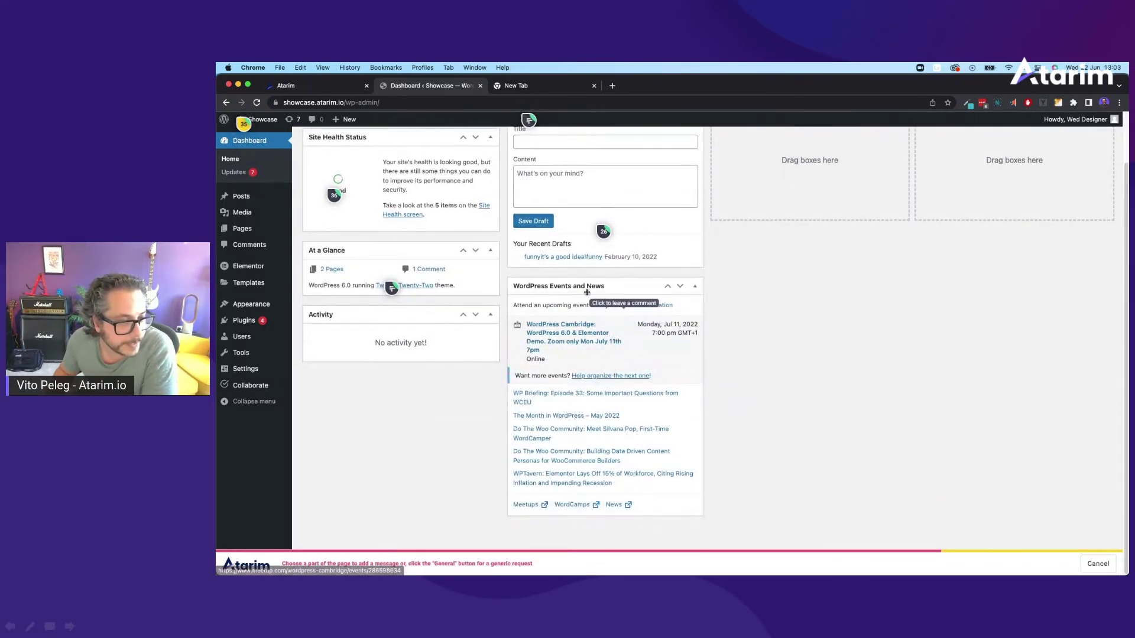
{"action": "left_click", "coordinate": [593, 288]}
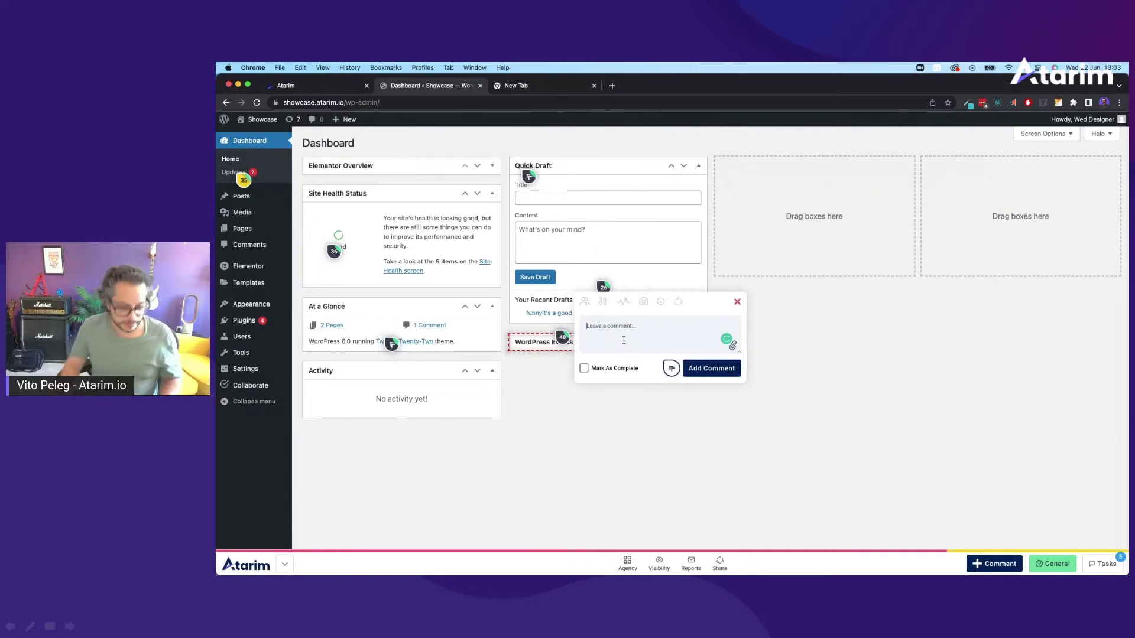
{"action": "type", "text": "Remember to "}
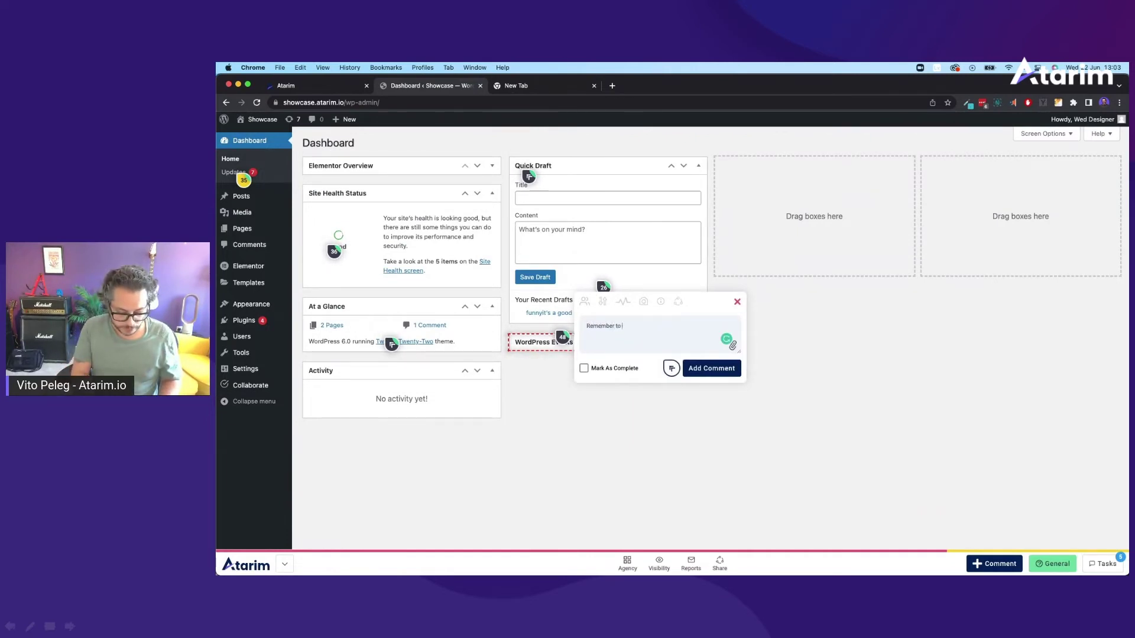
{"action": "type", "text": "remove this sectio"}
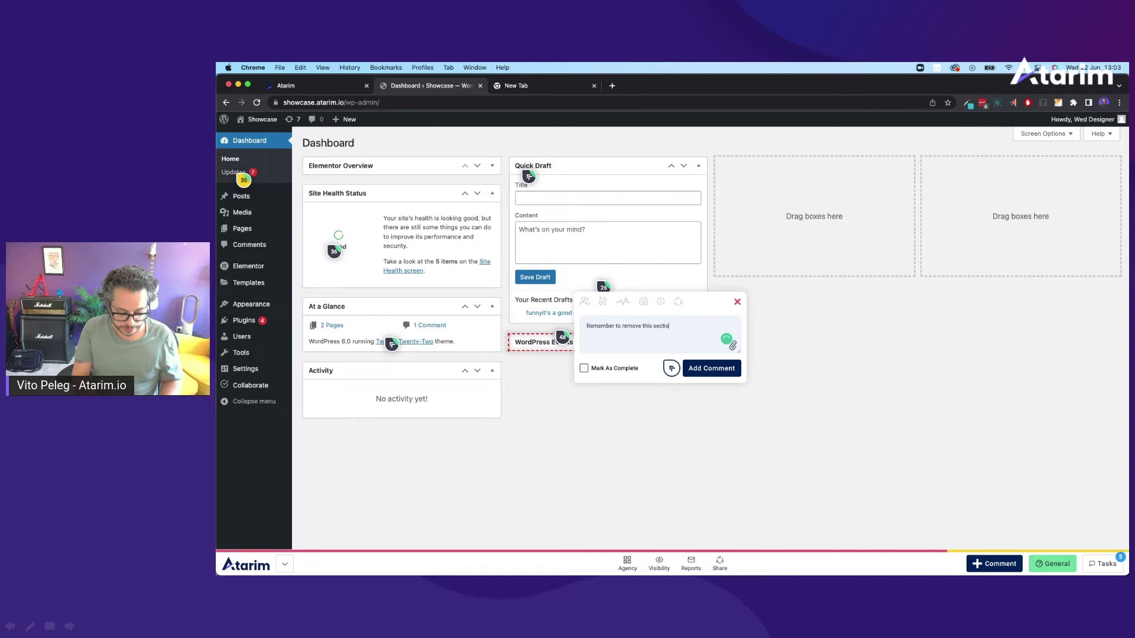
{"action": "type", "text": "n fro mthe dashboa"}
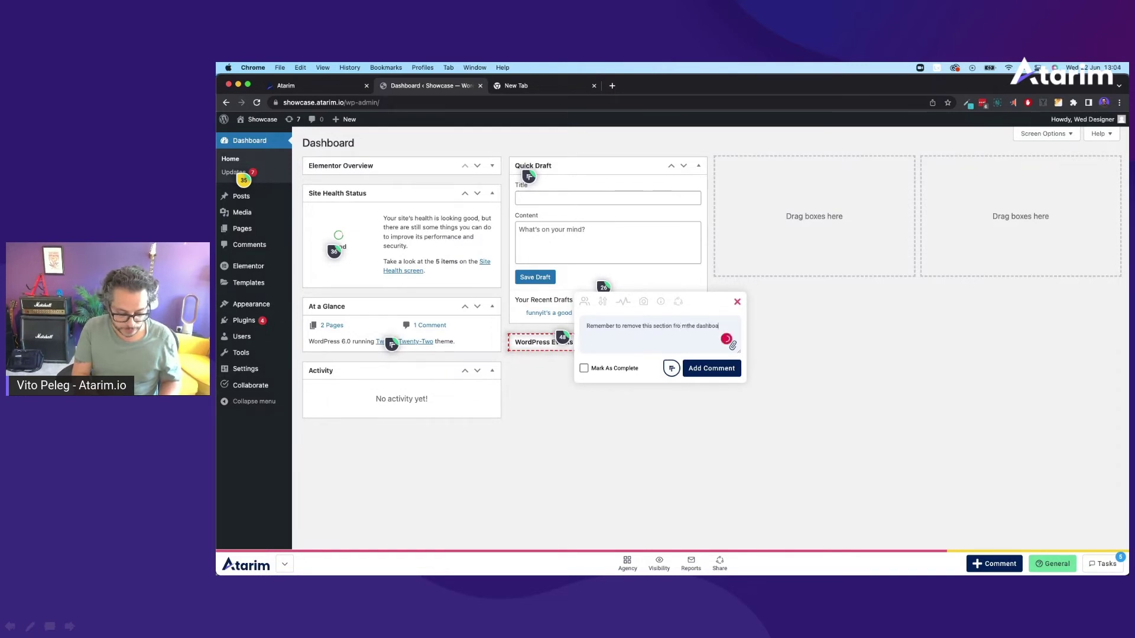
{"action": "type", "text": "rd"}
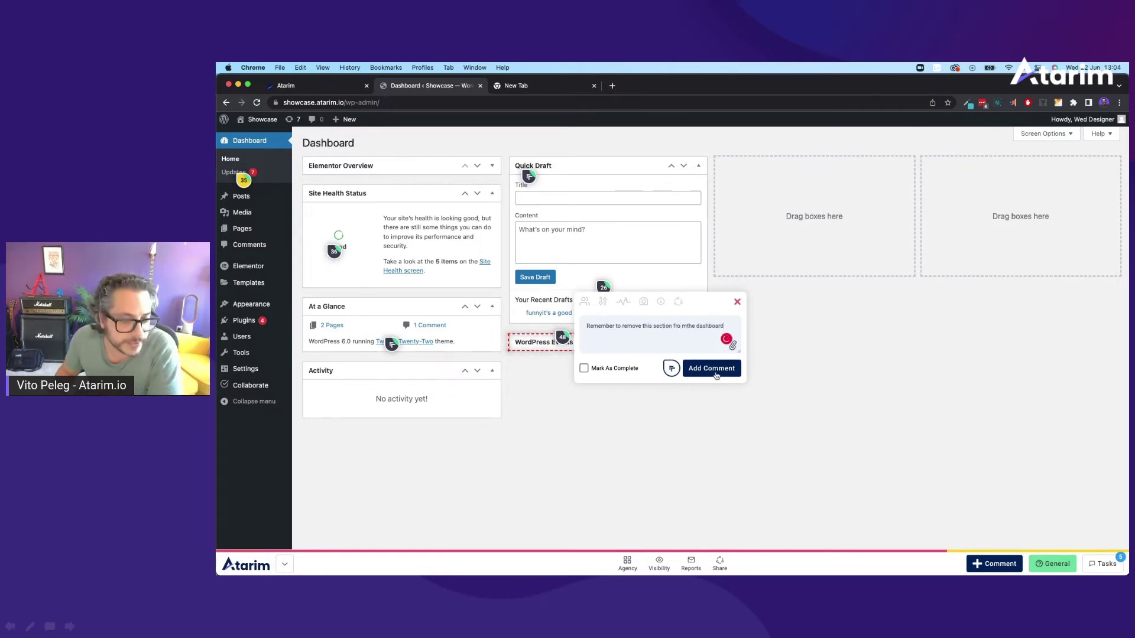
{"action": "left_click", "coordinate": [672, 369]}
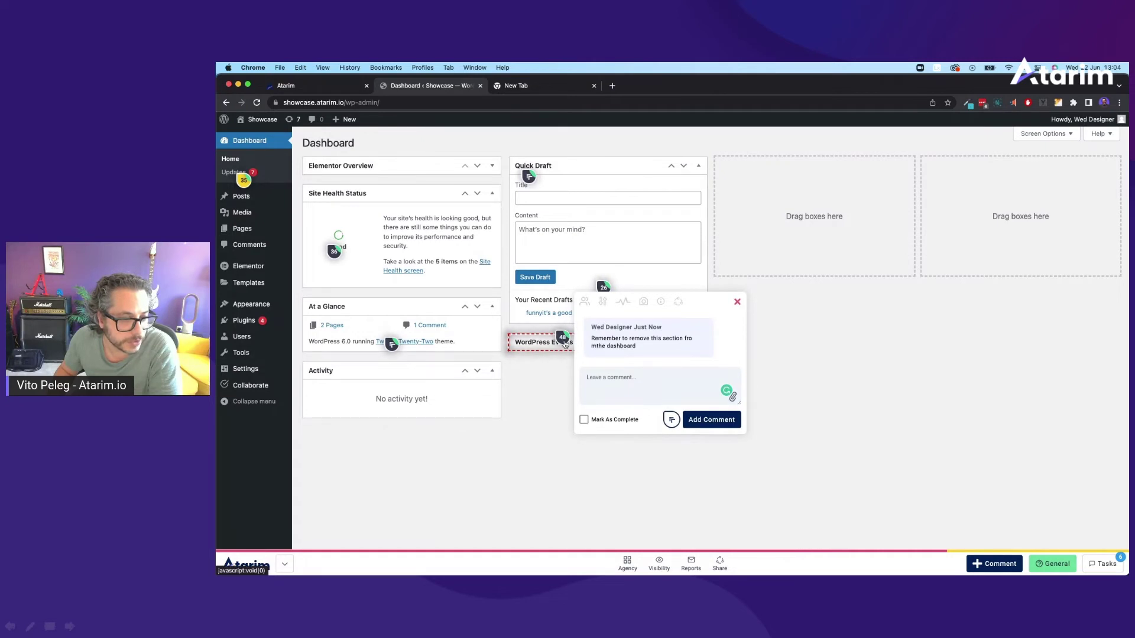
- Mark the Events and News task as internal and attach the GOOD JOB meme from Downloads
{"action": "left_click", "coordinate": [670, 419]}
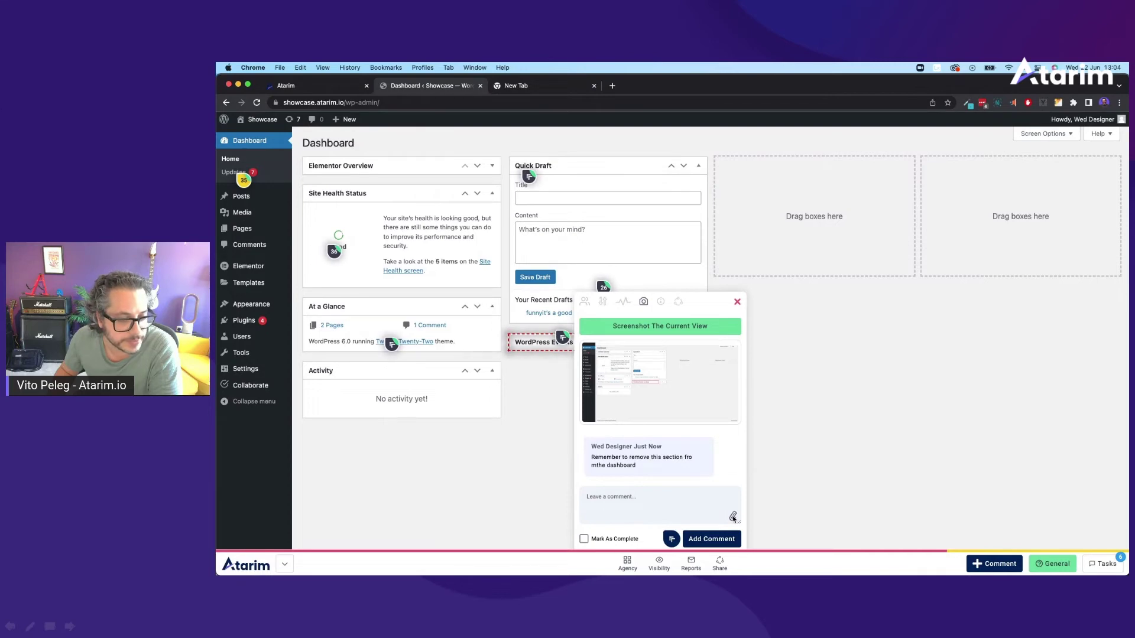
{"action": "left_click", "coordinate": [733, 518]}
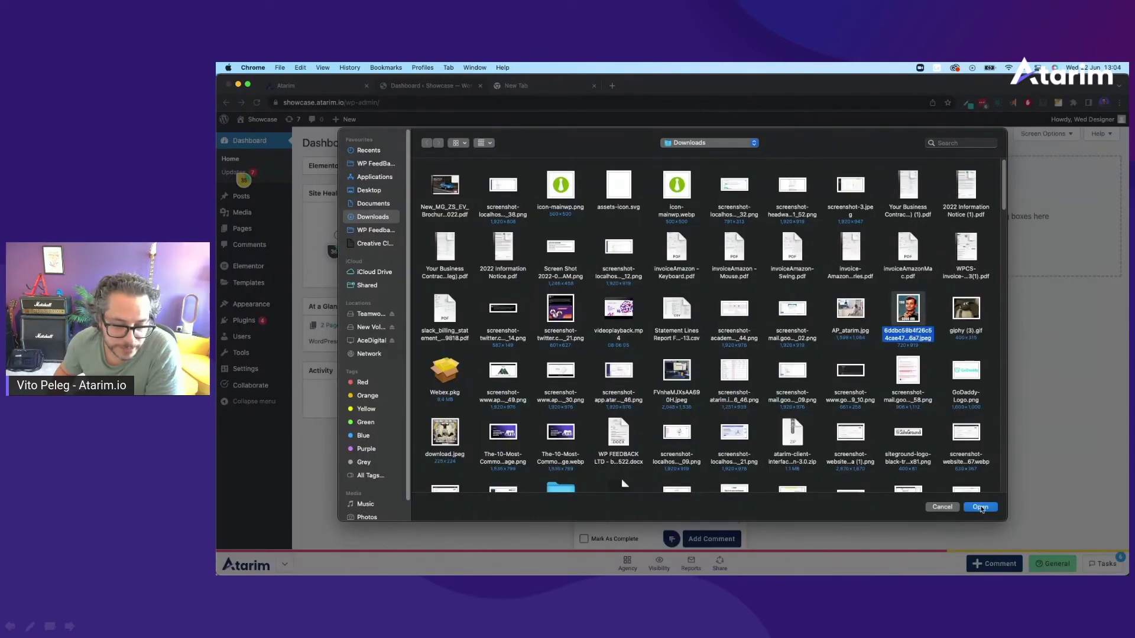
{"action": "left_click", "coordinate": [980, 507]}
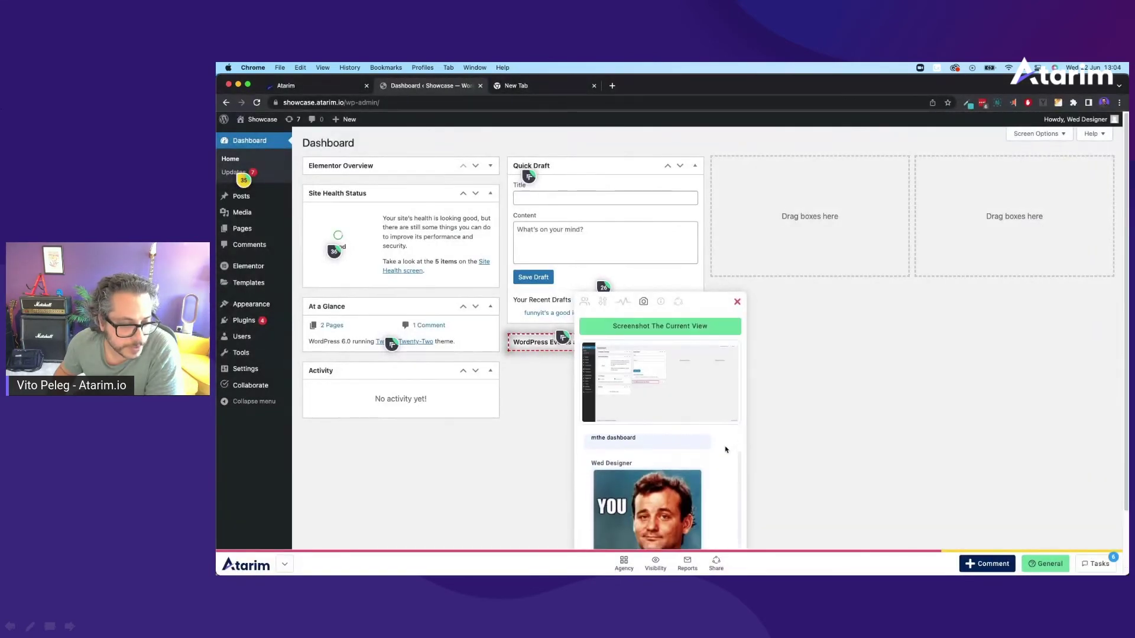
{"action": "scroll", "coordinate": [726, 450], "scroll_direction": "down", "scroll_amount": 2}
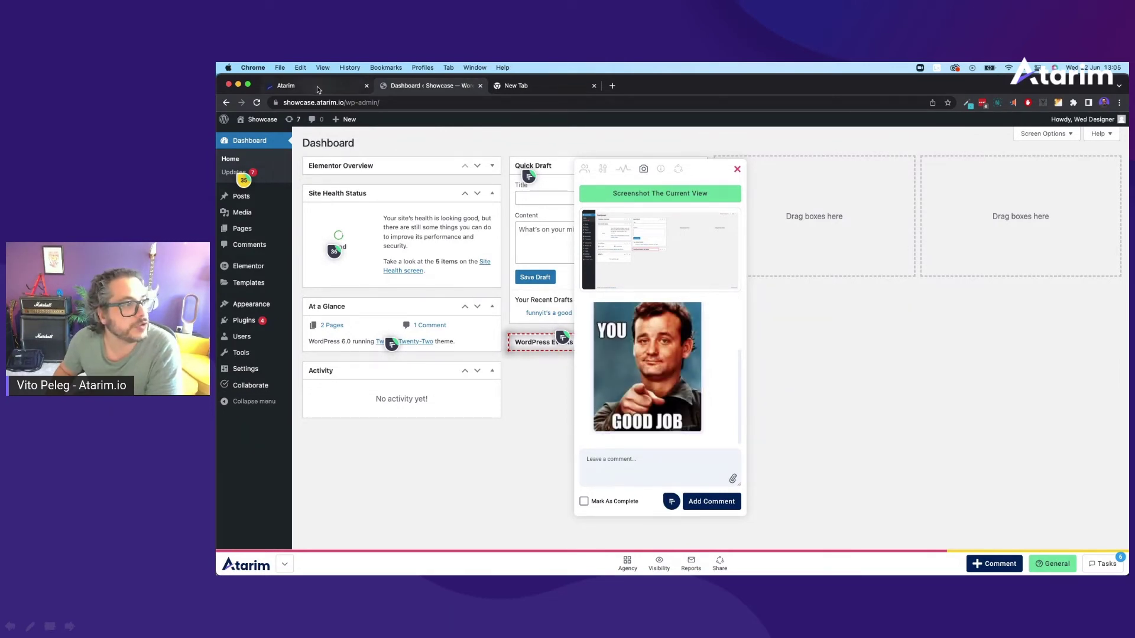
- Open the Showcase tasks in the Atarim Inbox and push the GOOD JOB image to the media folder
{"action": "left_click", "coordinate": [318, 87]}
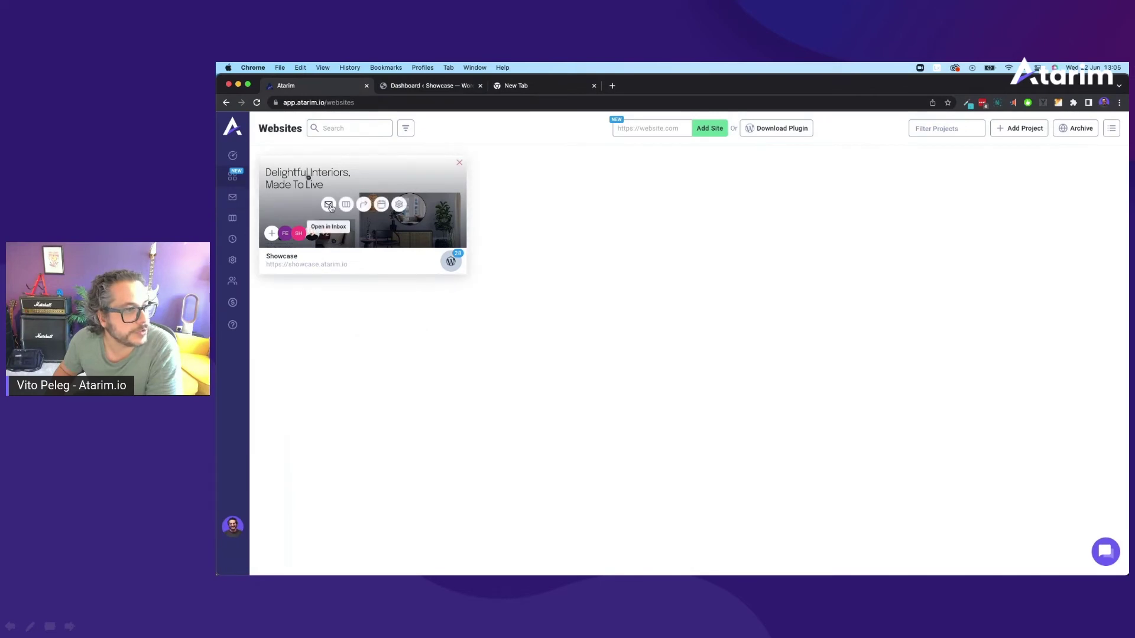
{"action": "left_click", "coordinate": [308, 178]}
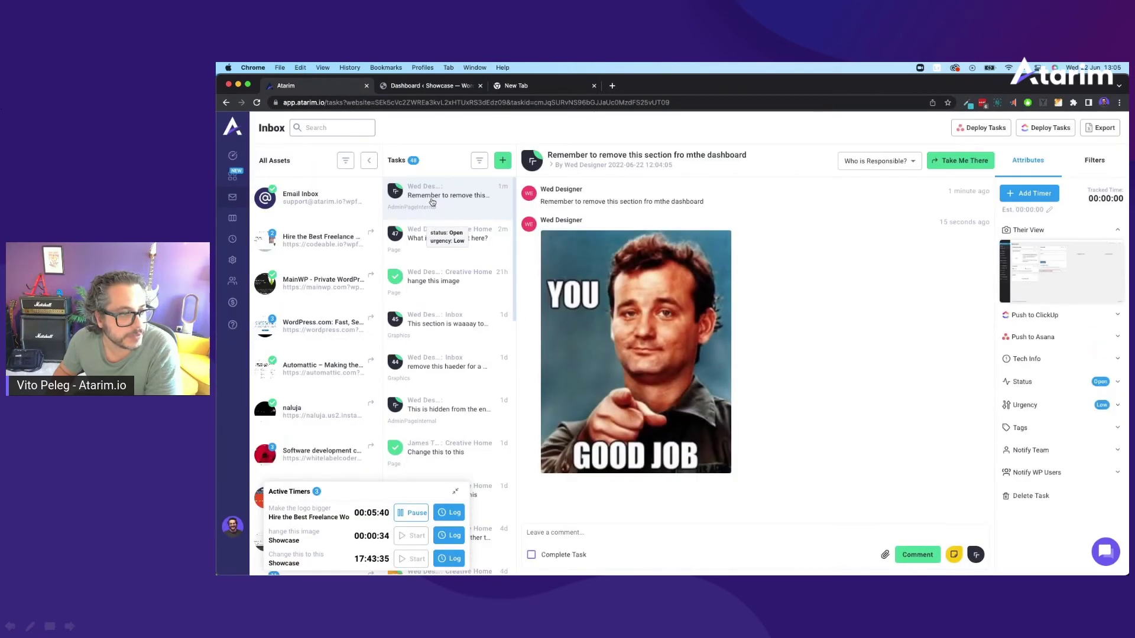
{"action": "mouse_move", "coordinate": [726, 334]}
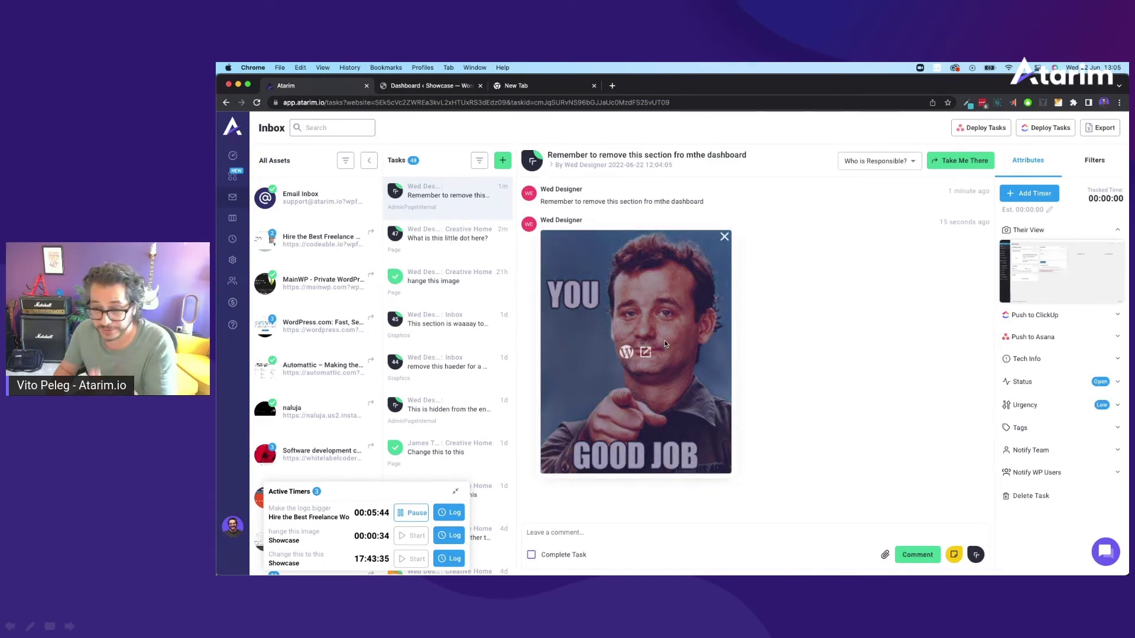
{"action": "left_click", "coordinate": [627, 354]}
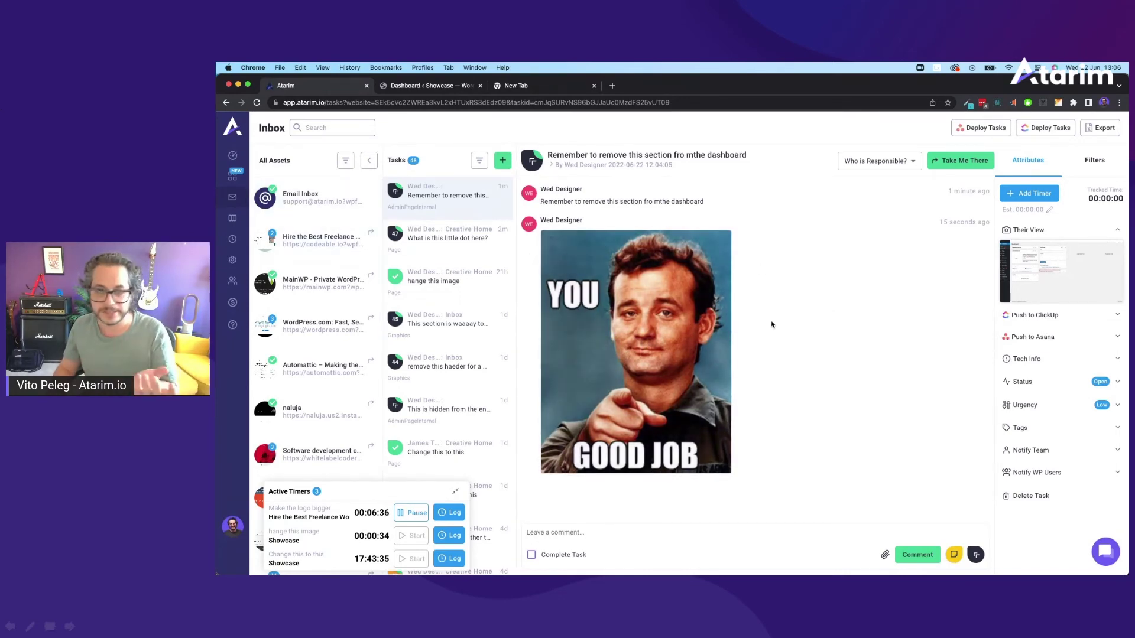
- Back on the Showcase dashboard tab, show the Atarim task list for this page
{"action": "left_click", "coordinate": [440, 86]}
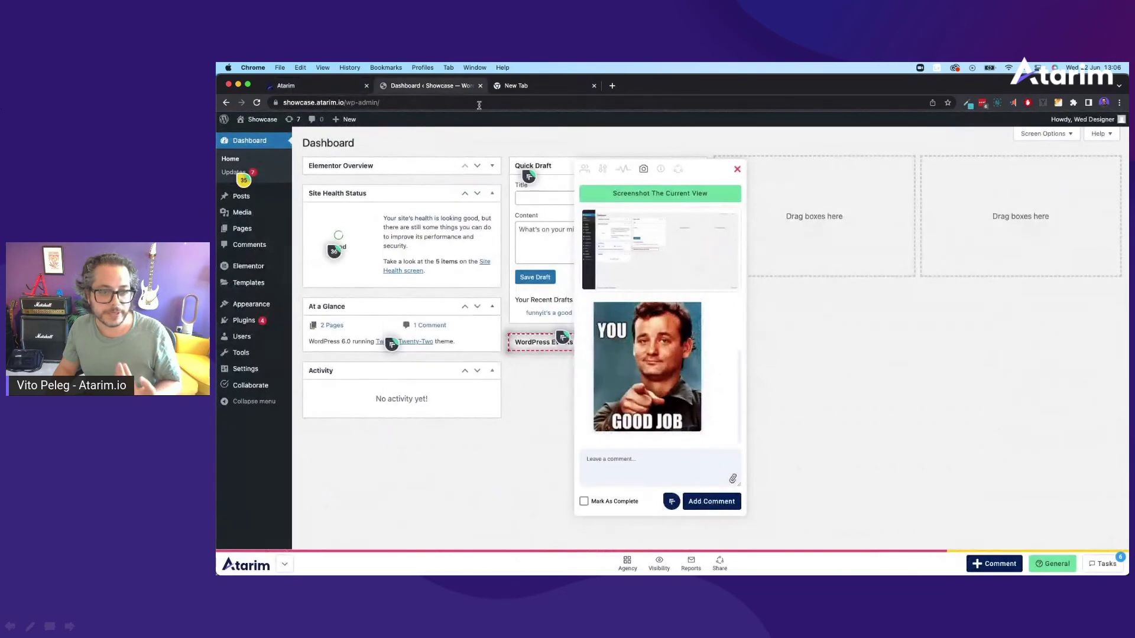
{"action": "left_click", "coordinate": [1104, 566]}
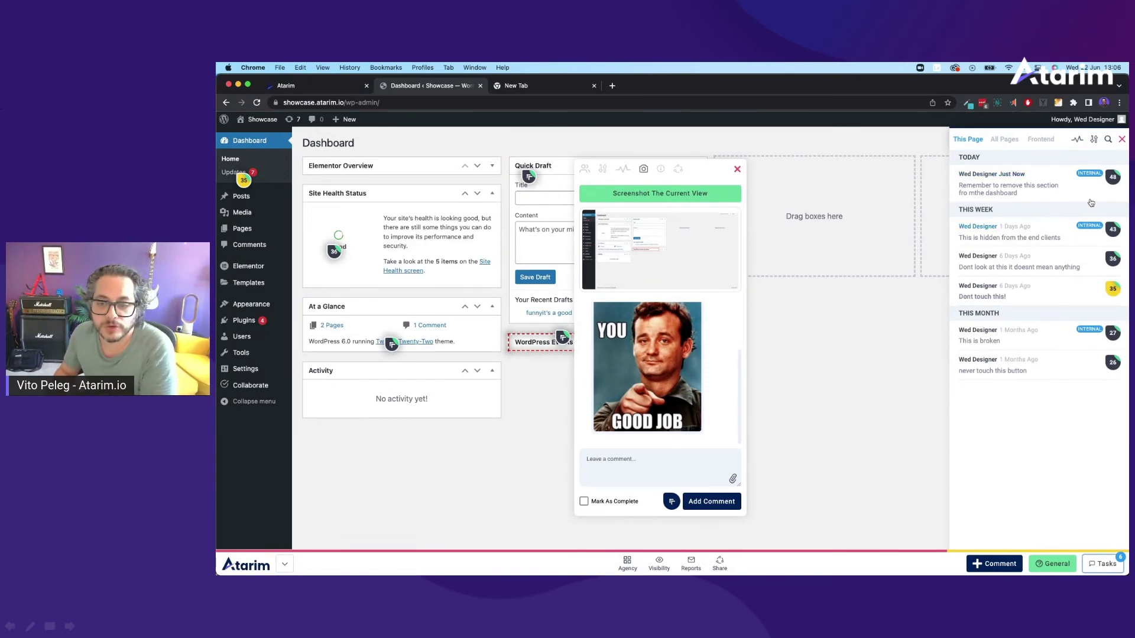
- Scroll through the Frontend tasks list, then return to the Atarim Inbox
{"action": "left_click", "coordinate": [1040, 139]}
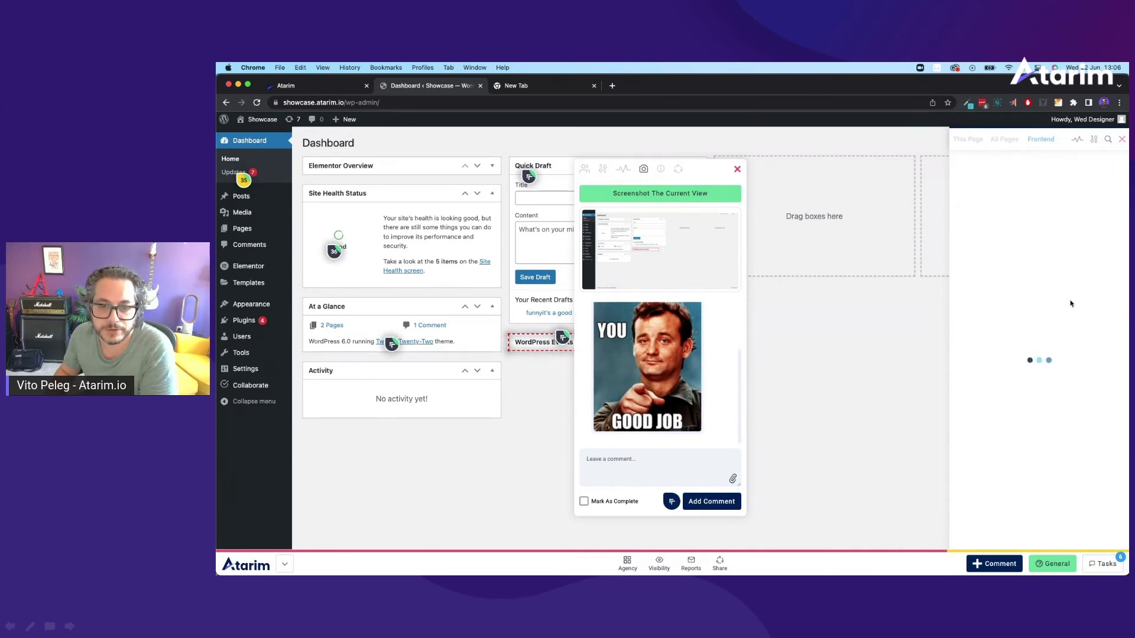
{"action": "scroll", "coordinate": [1071, 303], "scroll_direction": "down", "scroll_amount": 15}
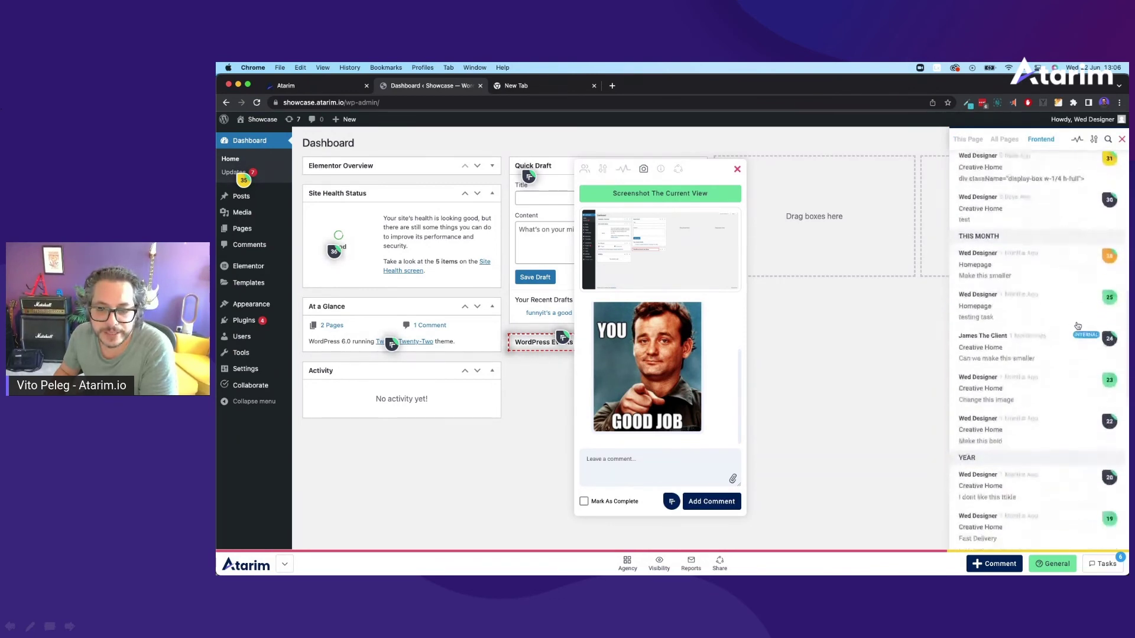
{"action": "scroll", "coordinate": [1077, 326], "scroll_direction": "down", "scroll_amount": 8}
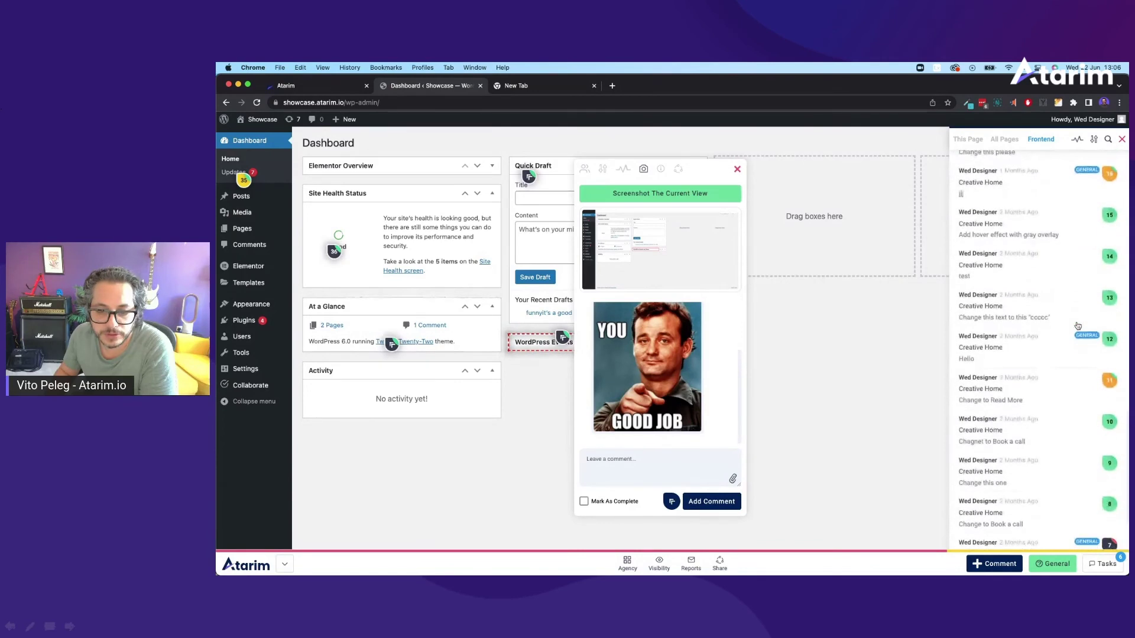
{"action": "scroll", "coordinate": [1078, 325], "scroll_direction": "down", "scroll_amount": 5}
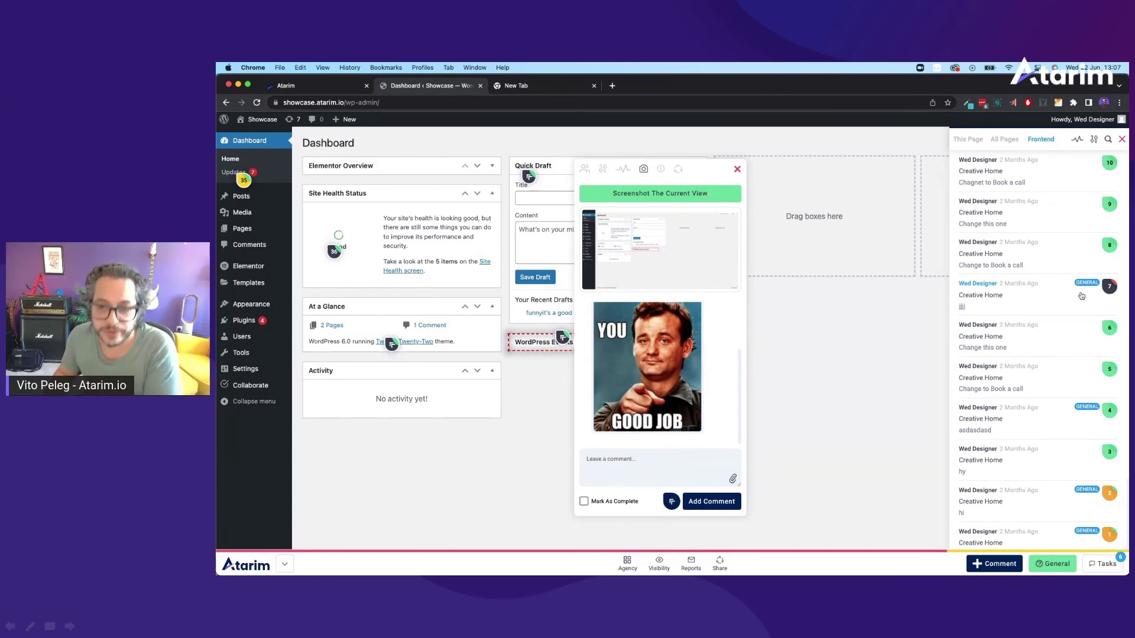
{"action": "left_click", "coordinate": [1081, 295]}
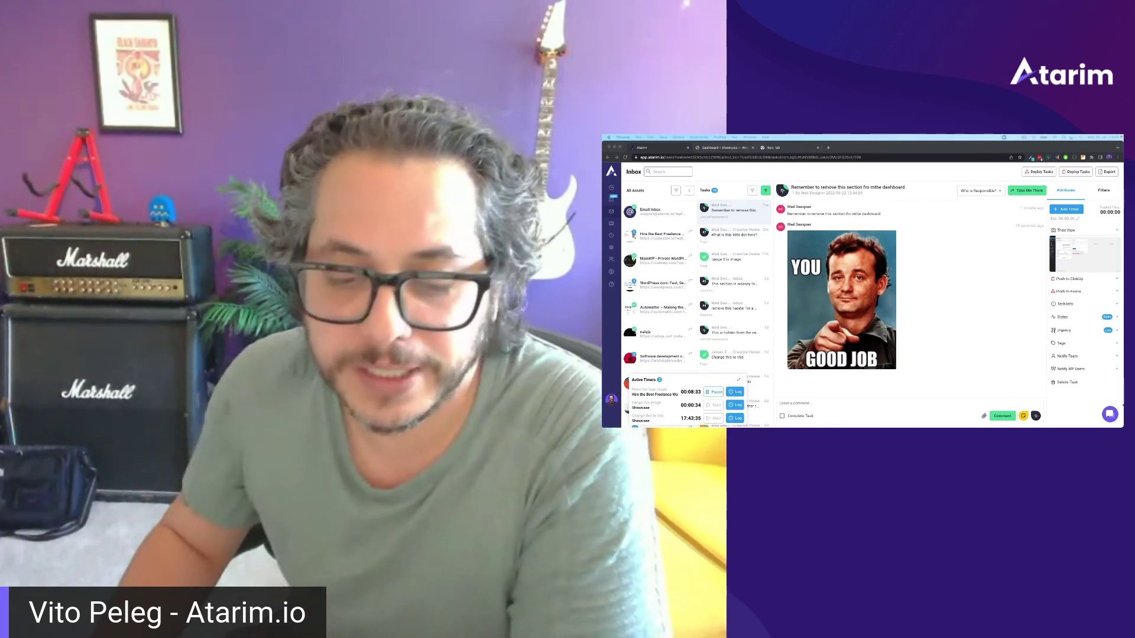
- Open Atarim's support chat from the bottom-right chat bubble
{"action": "left_click", "coordinate": [1109, 413]}
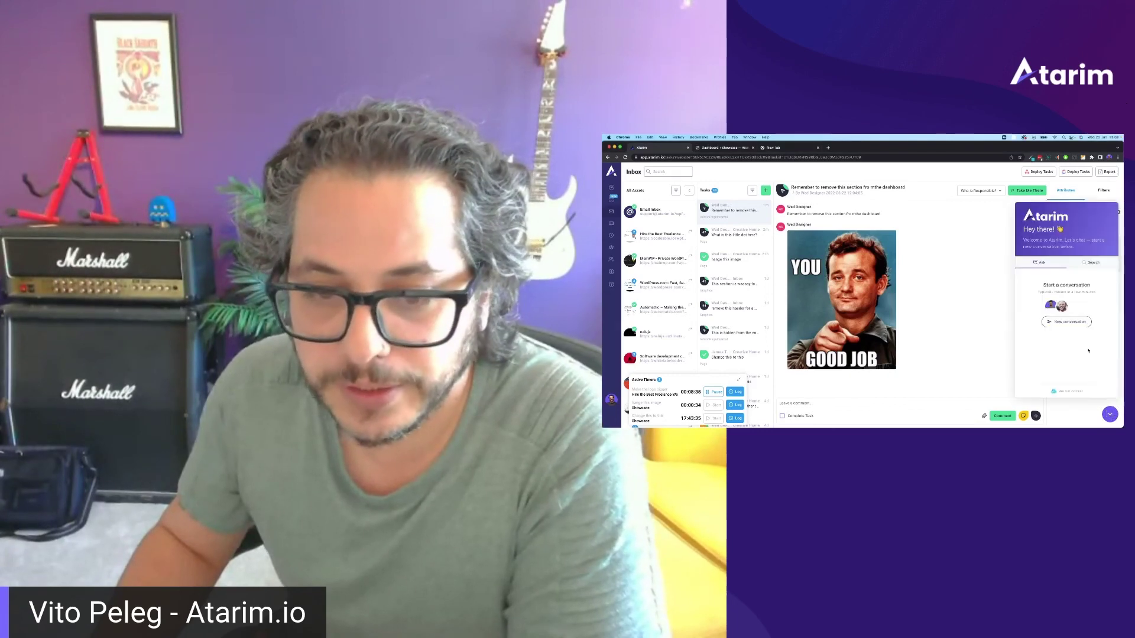